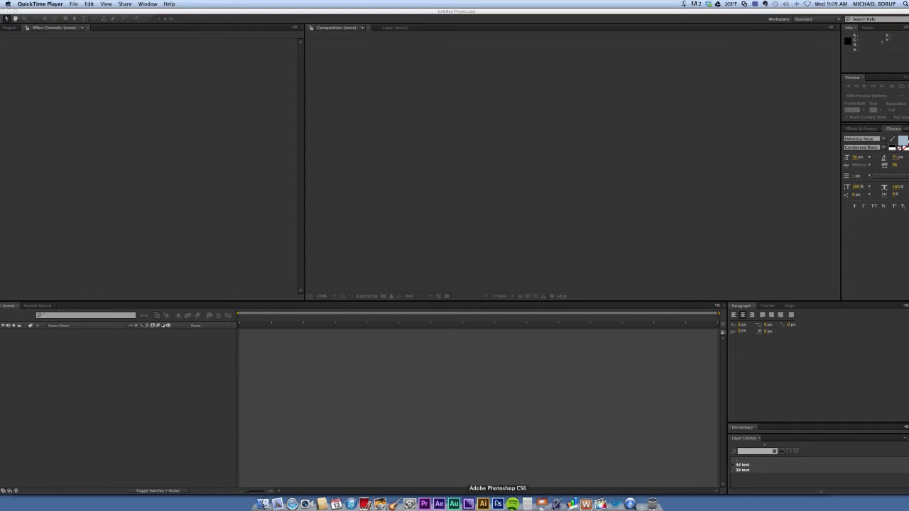
Switch from After Effects to Photoshop CS6, where the layered couple photo is open.
left_click(497, 503)
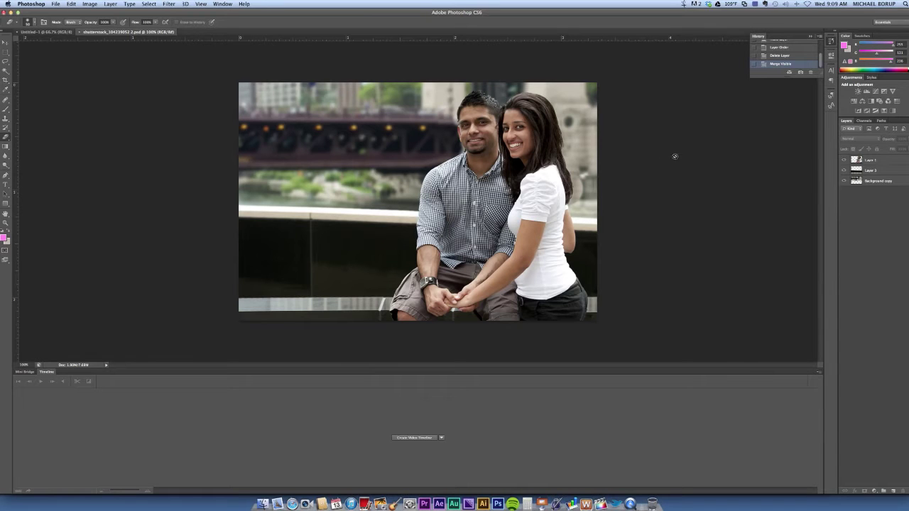
left_click(844, 160)
left_click(845, 161)
left_click(845, 170)
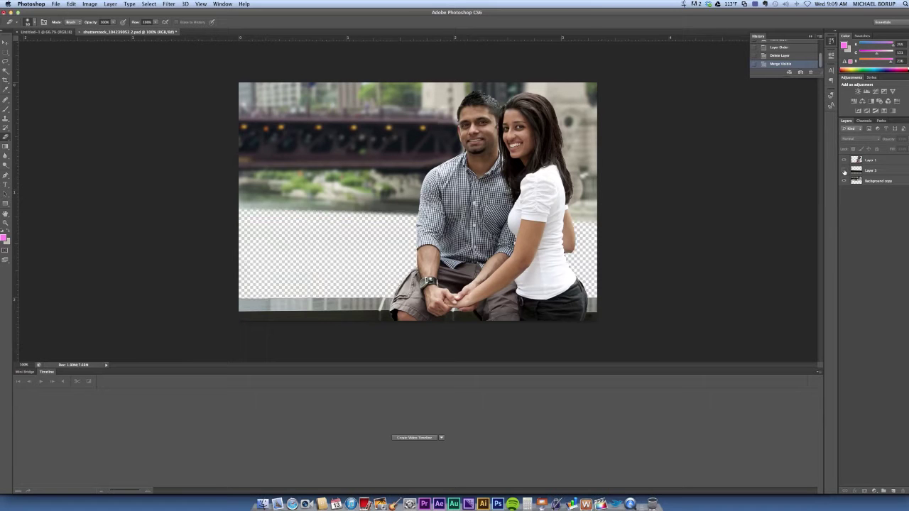
left_click(844, 170)
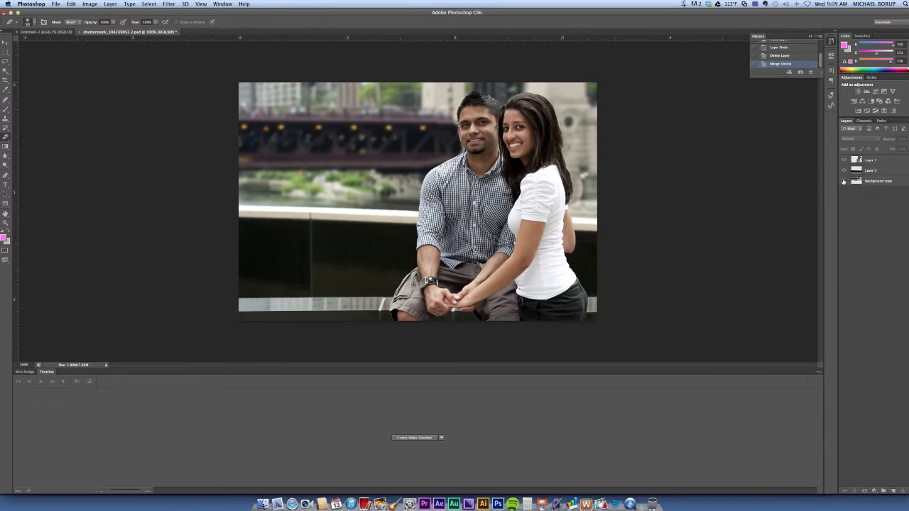
left_click(844, 181)
left_click(844, 181)
left_click(888, 161)
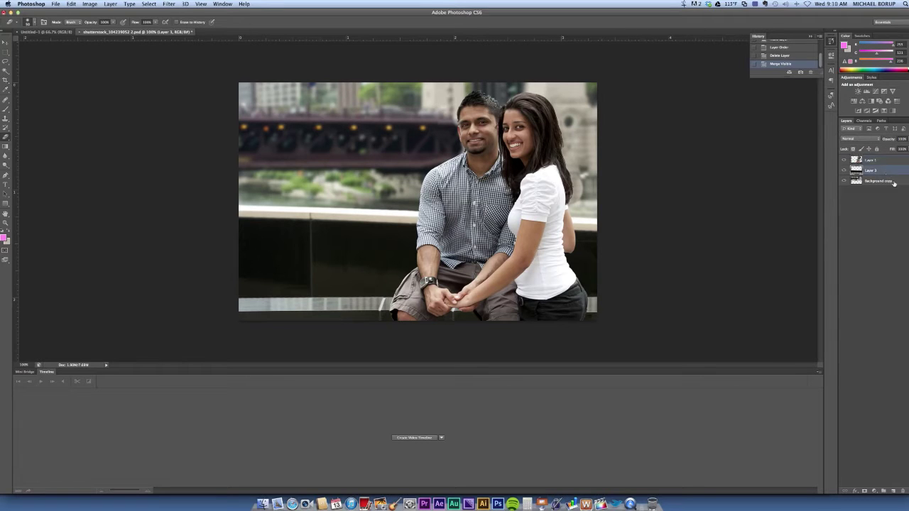
left_click(884, 181)
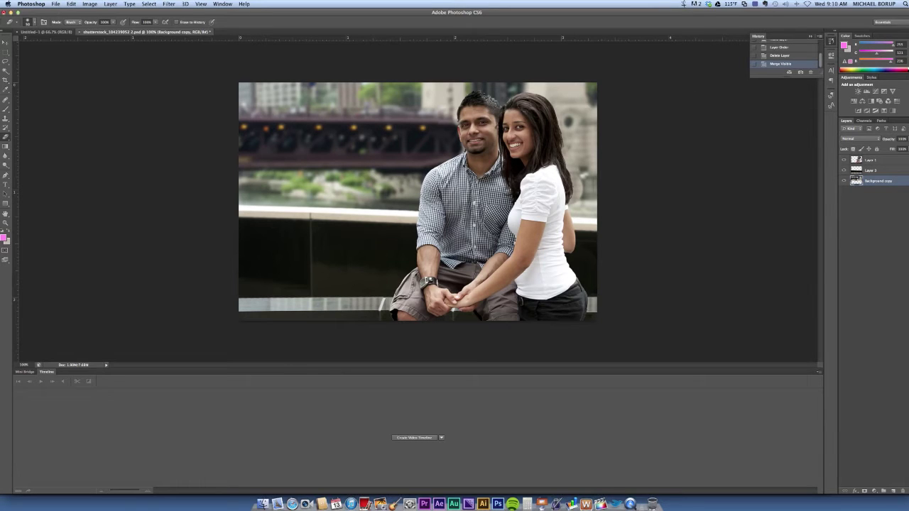
Save the couple photo as 'psd for ae.psd' with Maximize Compatibility, then switch to Illustrator.
left_click(55, 3)
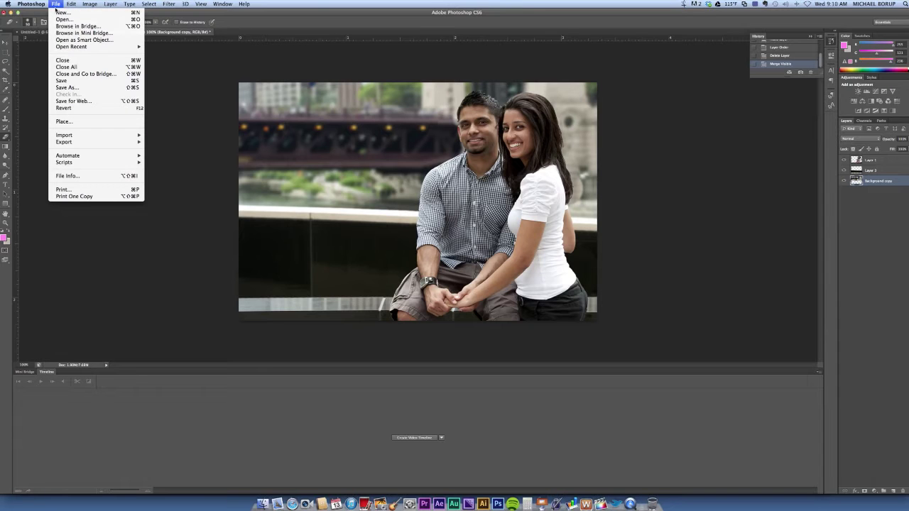
left_click(87, 87)
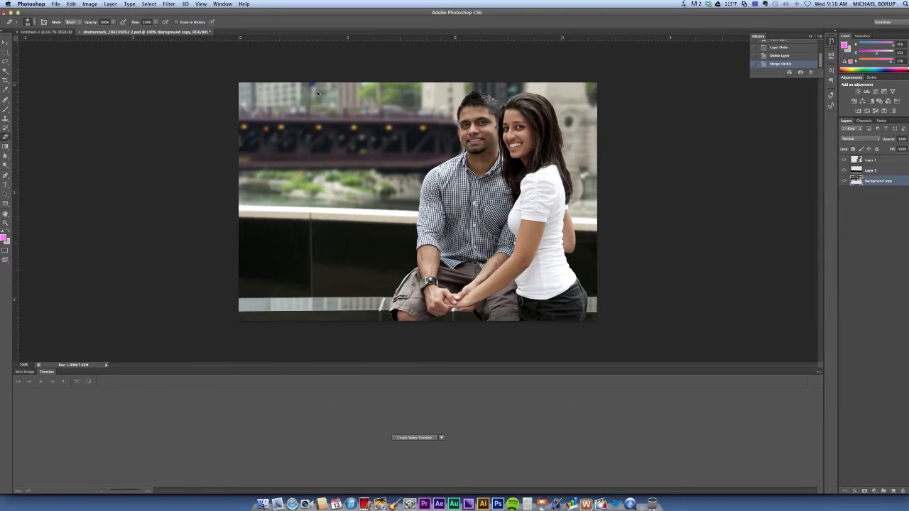
type("psd")
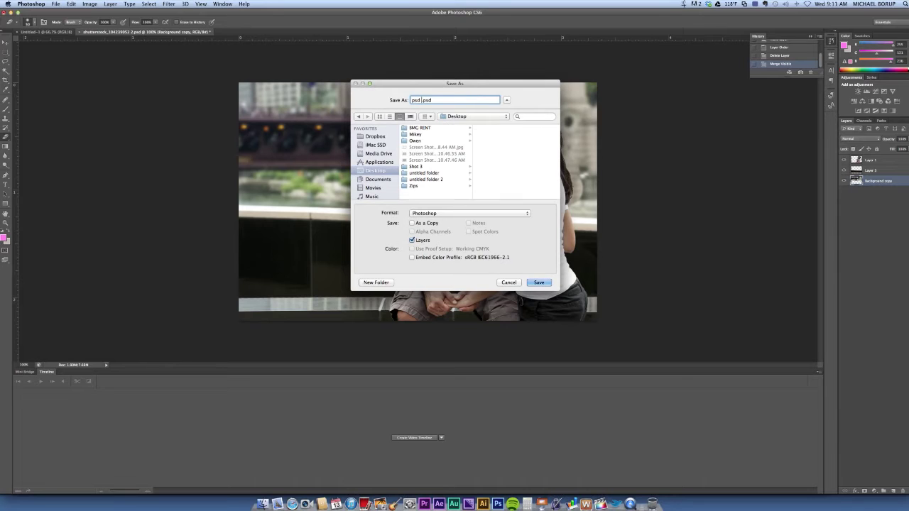
type(" for ae")
left_click(539, 282)
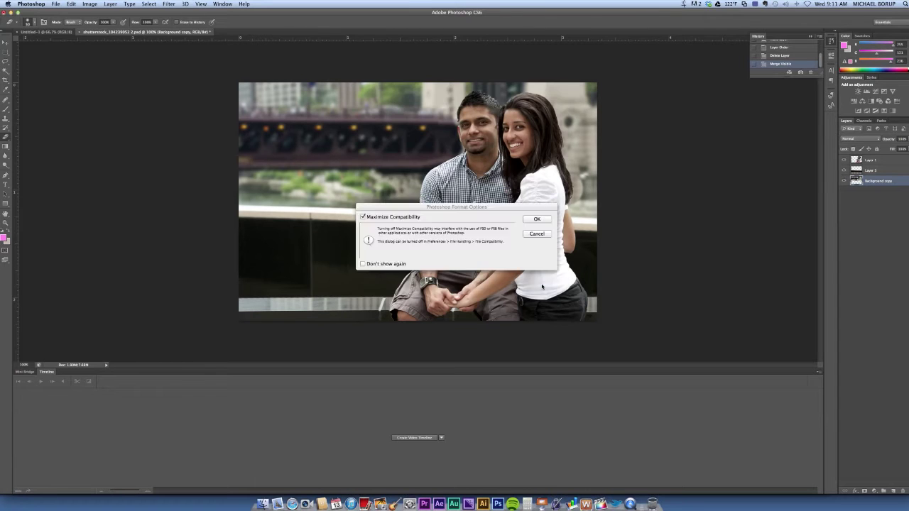
left_click(532, 220)
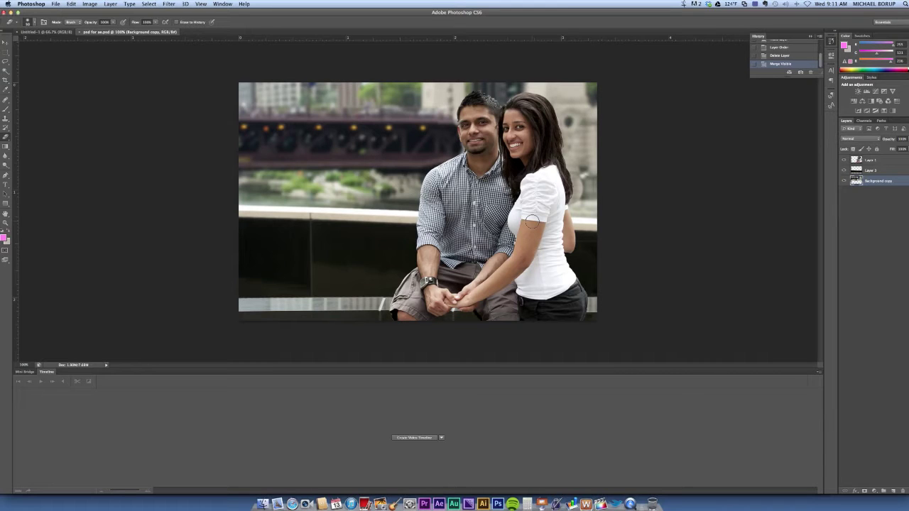
key("super+Tab")
key("super+Tab")
key("super+Tab")
key("super+Tab")
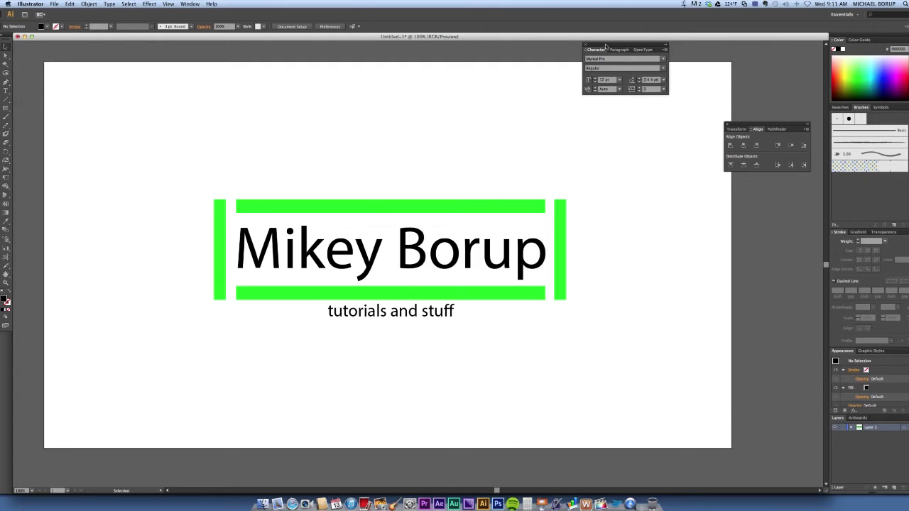
Move the Character and Align panels aside and save the logo as 'Mikey logo BAD.ai'.
left_click_drag(606, 46, 724, 30)
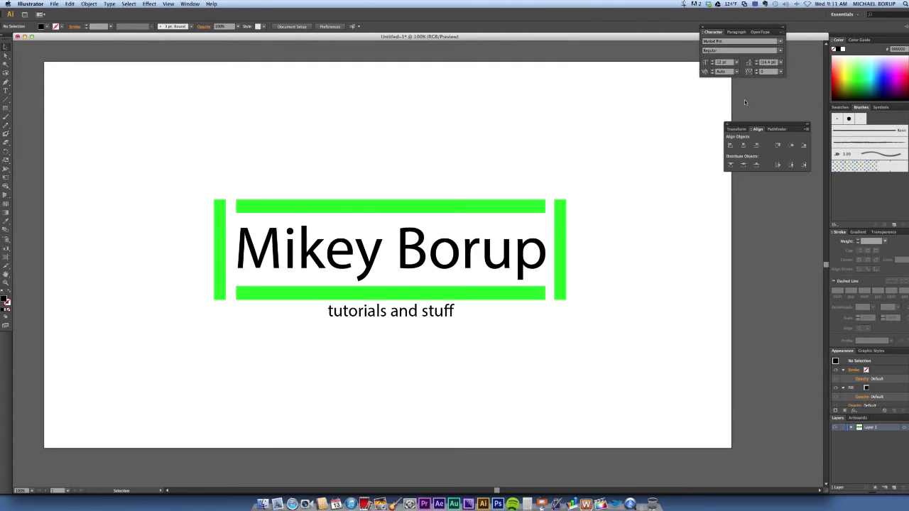
left_click_drag(788, 127, 806, 94)
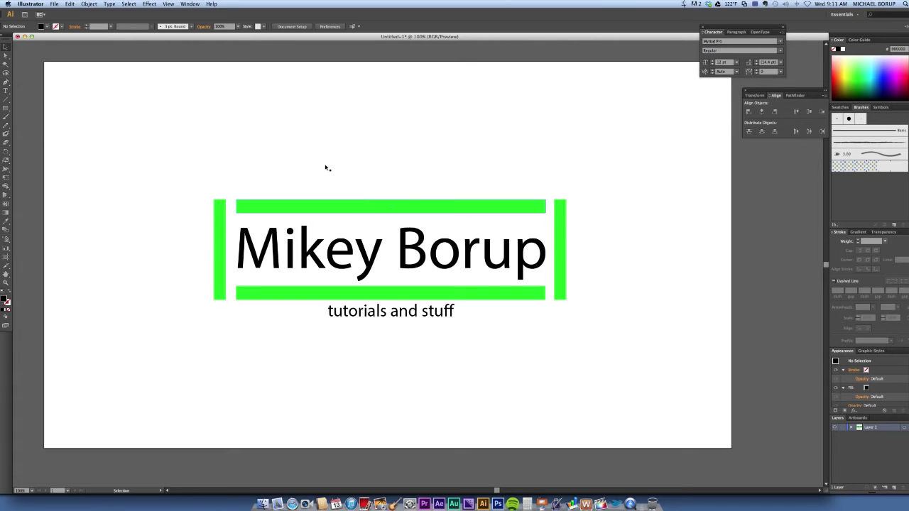
left_click(57, 5)
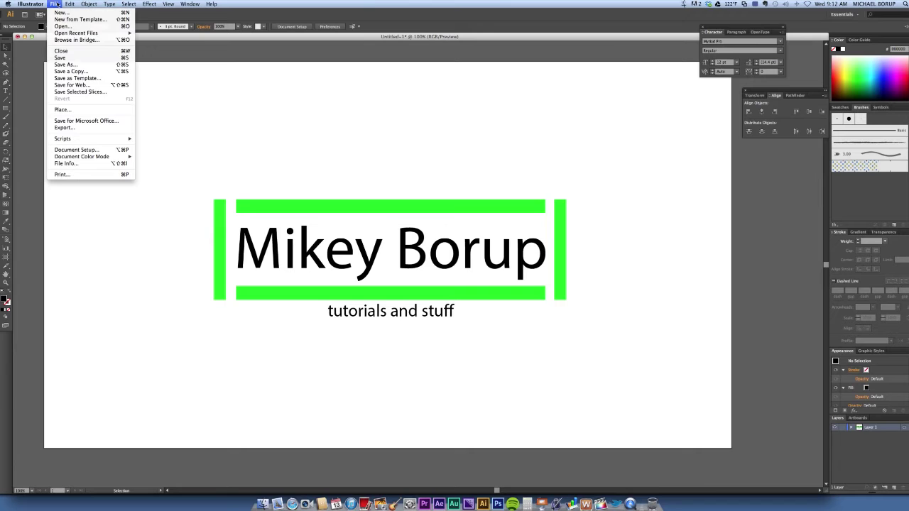
left_click(86, 64)
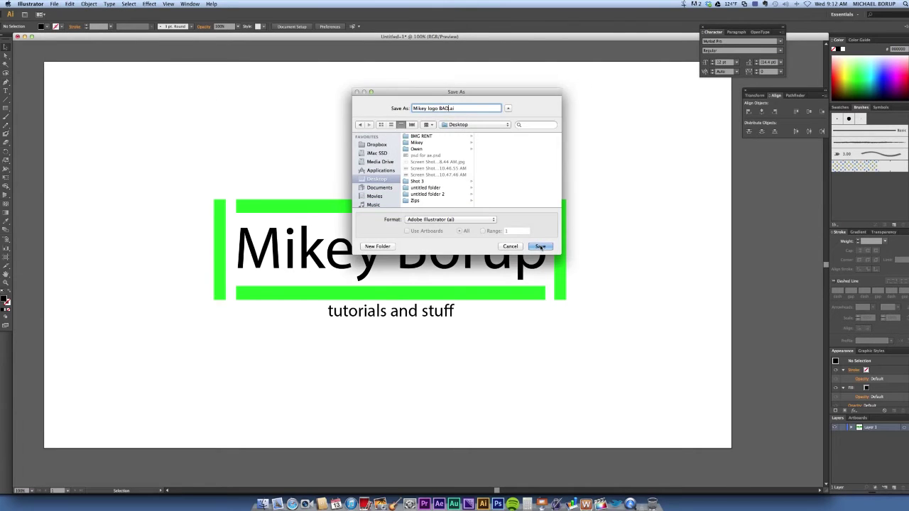
left_click(540, 248)
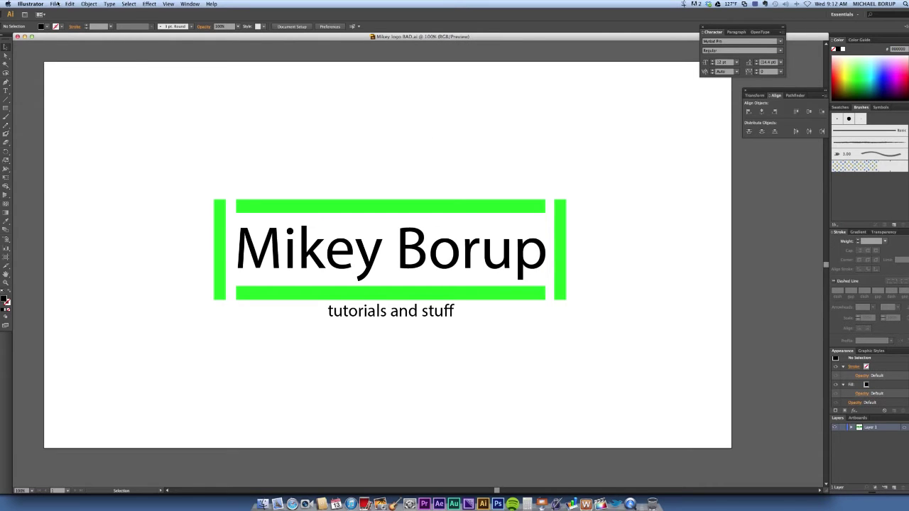
Save another copy of the logo renamed to 'Mikey logo Good.ai'.
left_click(56, 4)
left_click(78, 66)
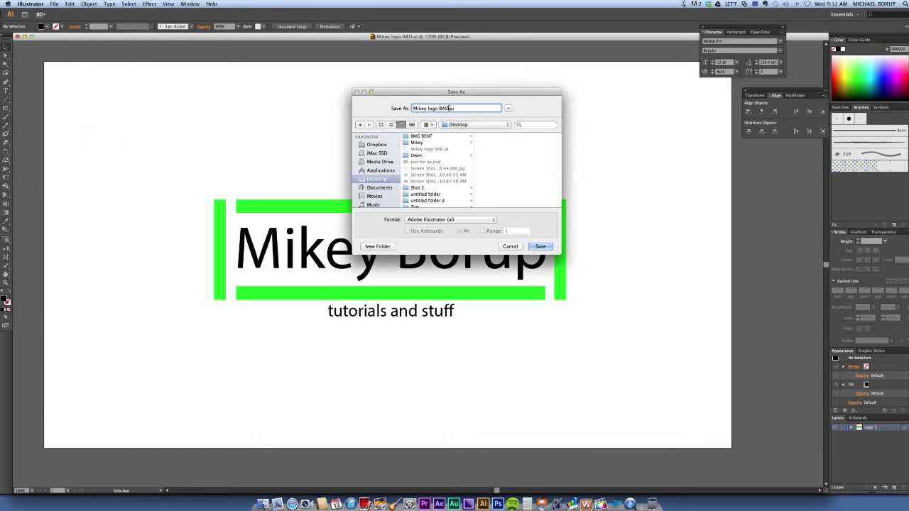
key("alt+shift+Left")
type("Good")
left_click(539, 247)
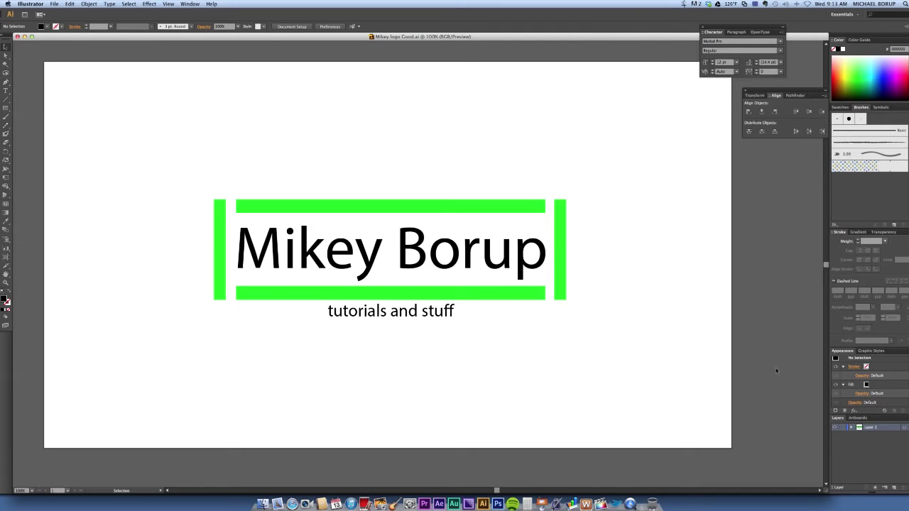
left_click(444, 211)
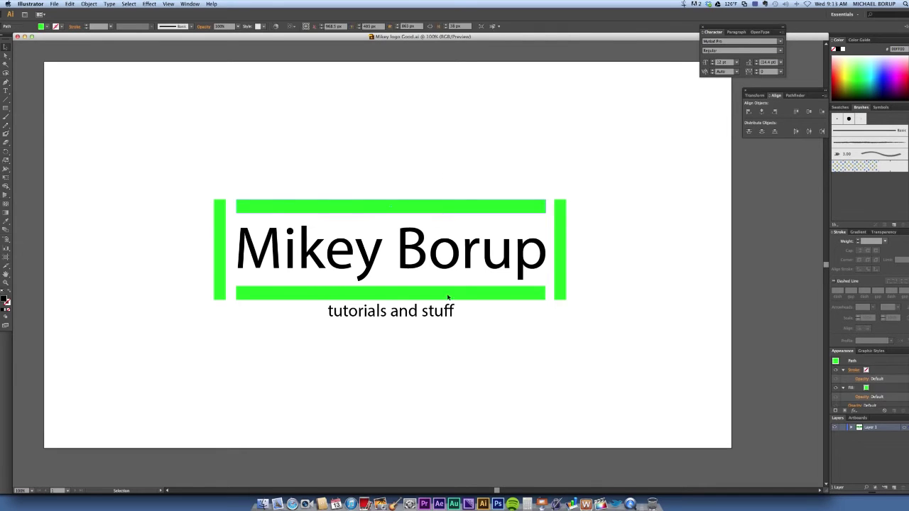
left_click(440, 313)
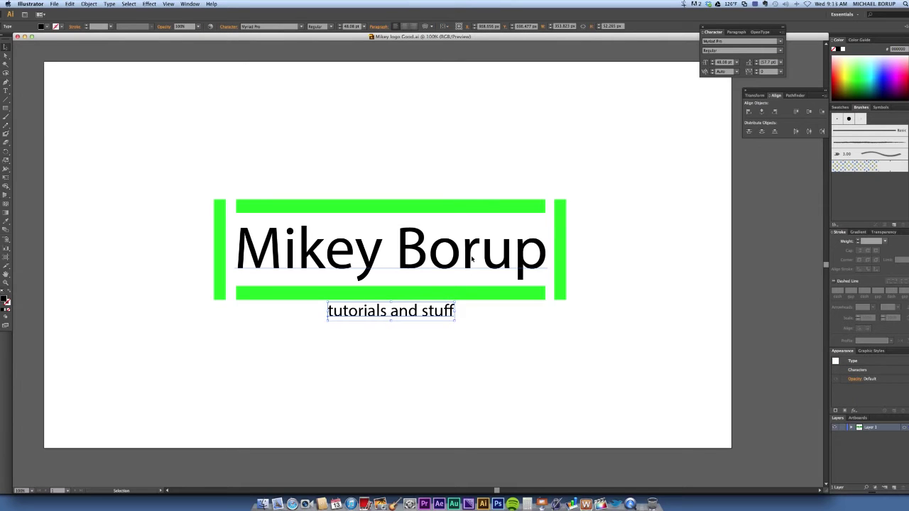
left_click(469, 260)
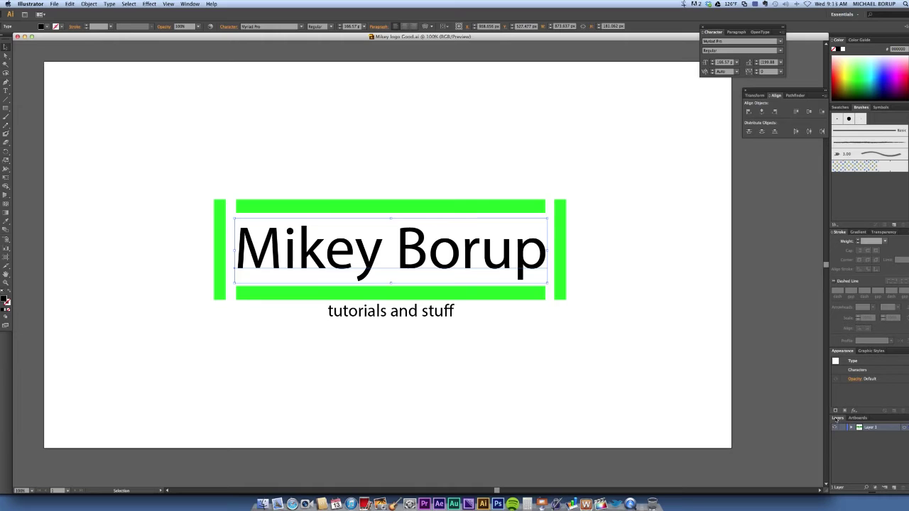
left_click_drag(838, 418, 668, 180)
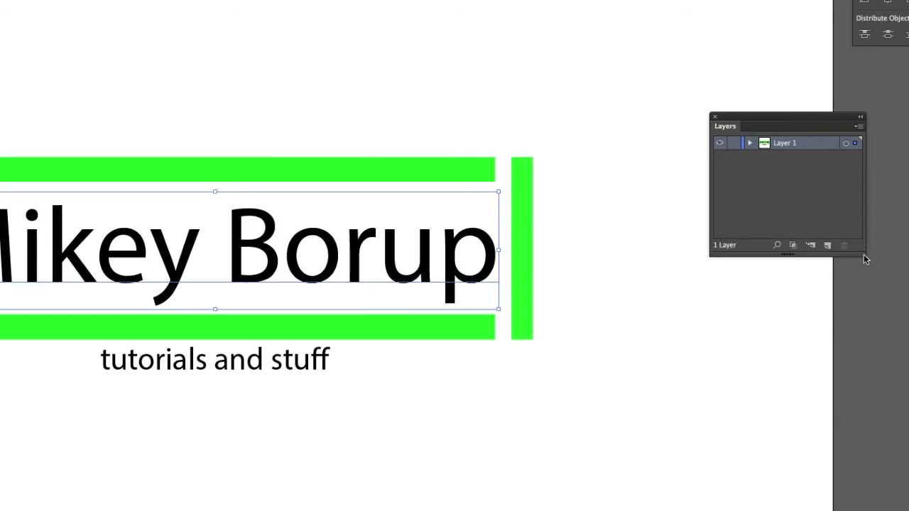
left_click_drag(863, 249, 899, 383)
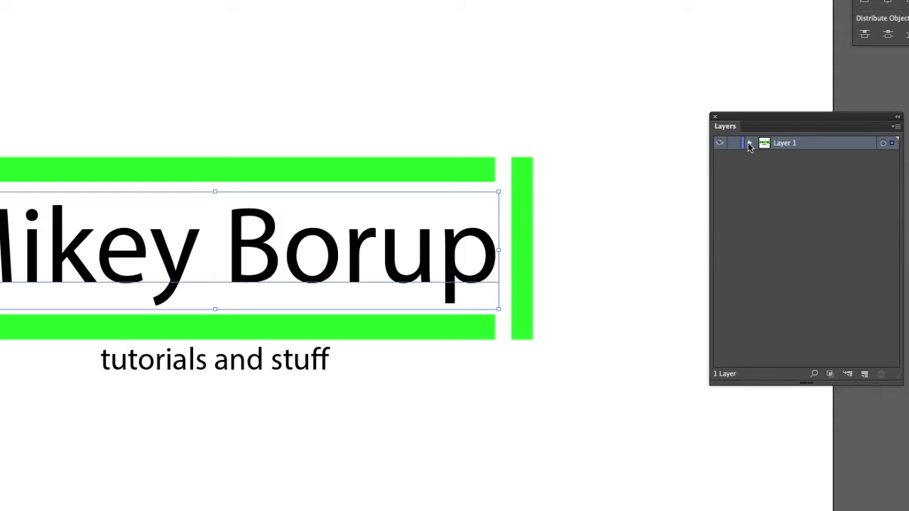
left_click(750, 144)
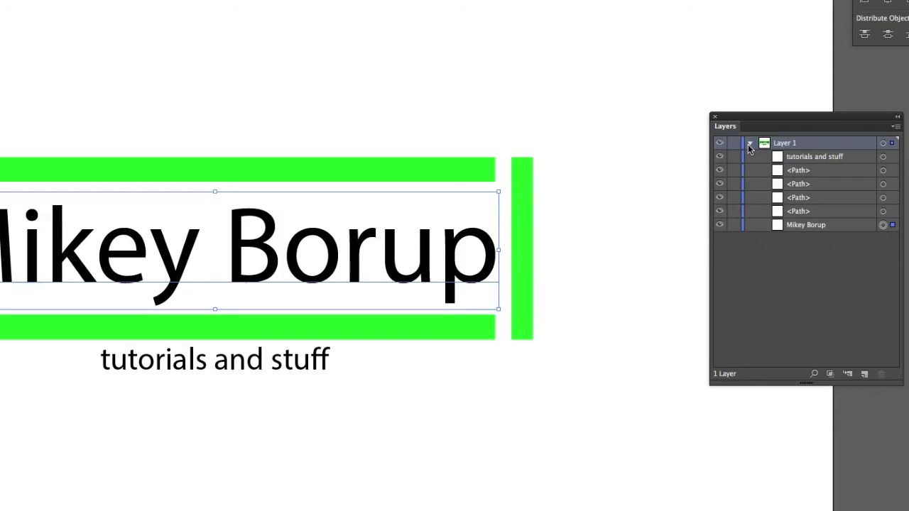
left_click(813, 158)
left_click(804, 173)
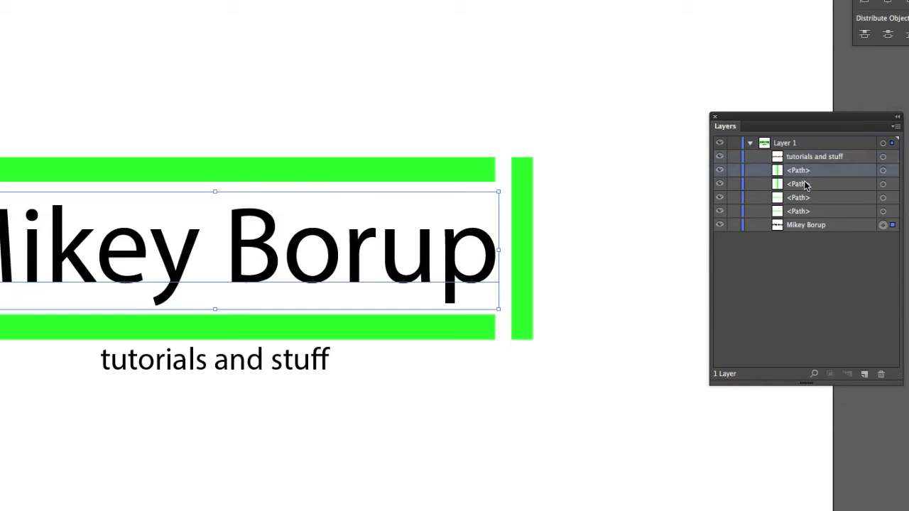
left_click(805, 185)
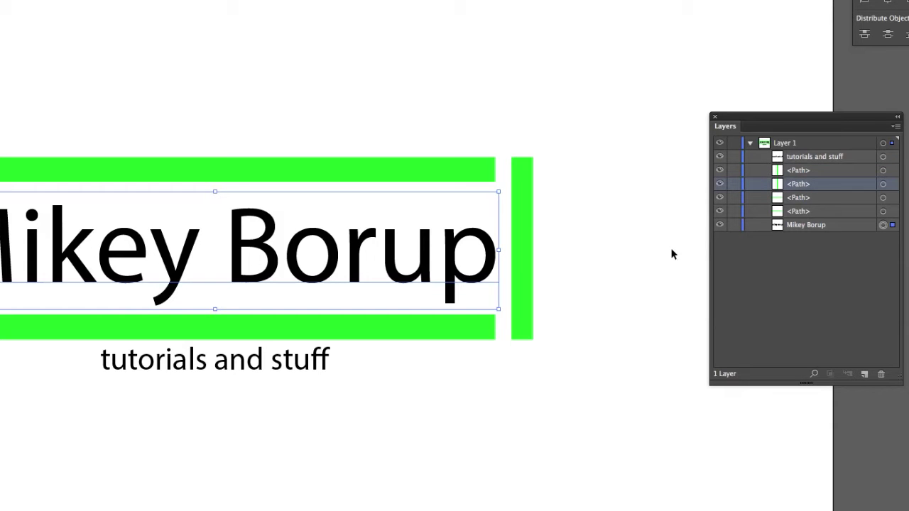
left_click(816, 201)
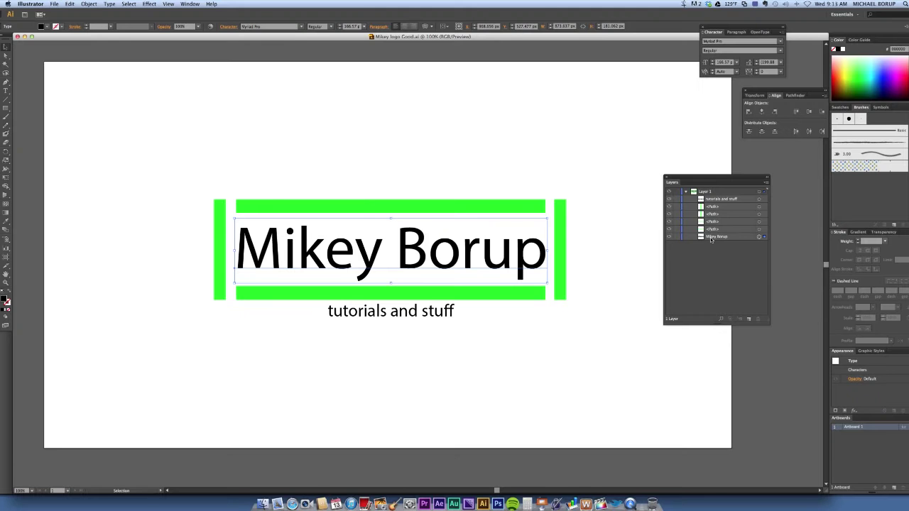
Cut the name text and paste it in front on a newly created layer.
left_click(719, 238)
key("a")
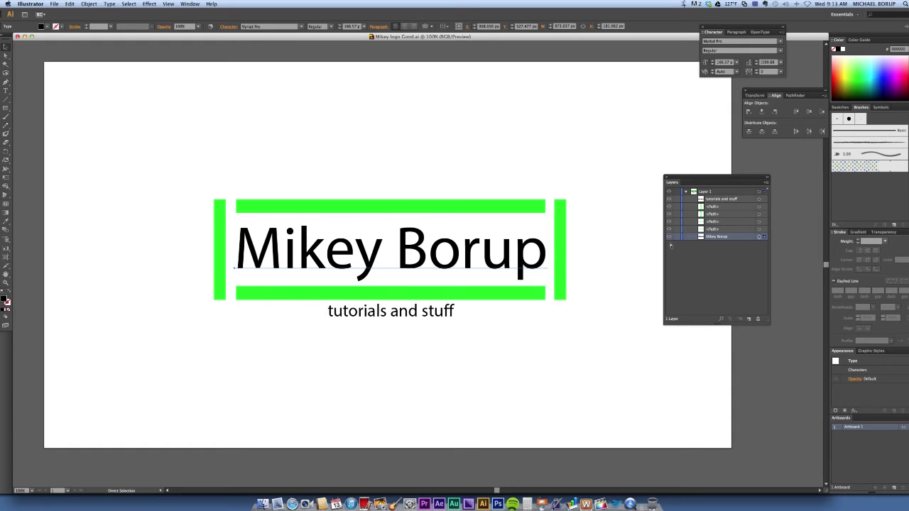
key("Delete")
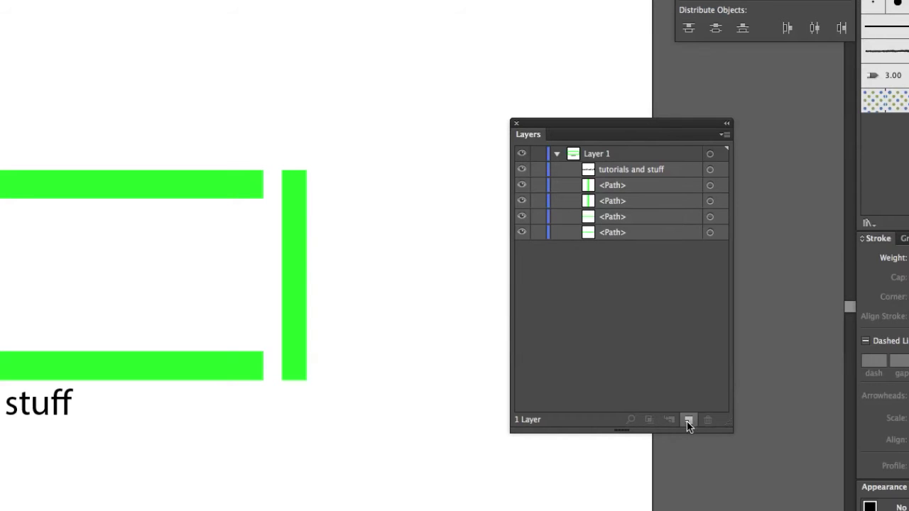
left_click(689, 422)
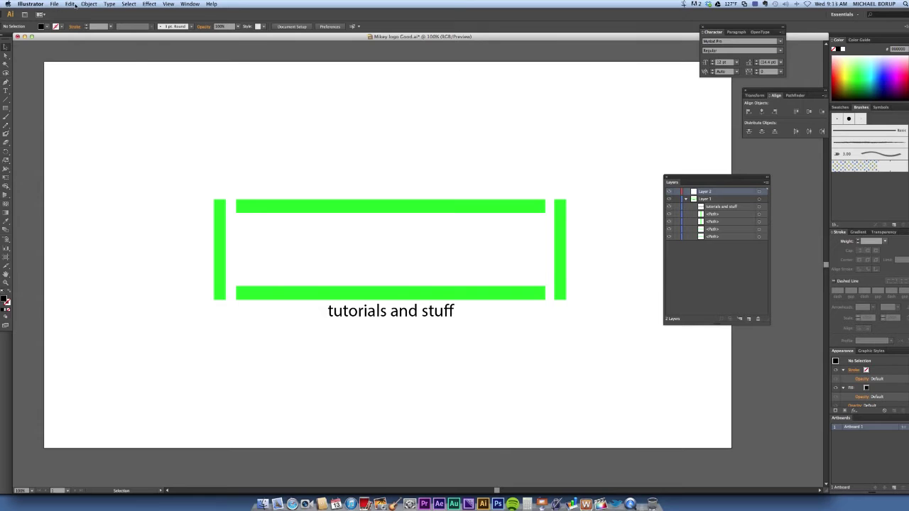
left_click(54, 5)
mouse_move(71, 4)
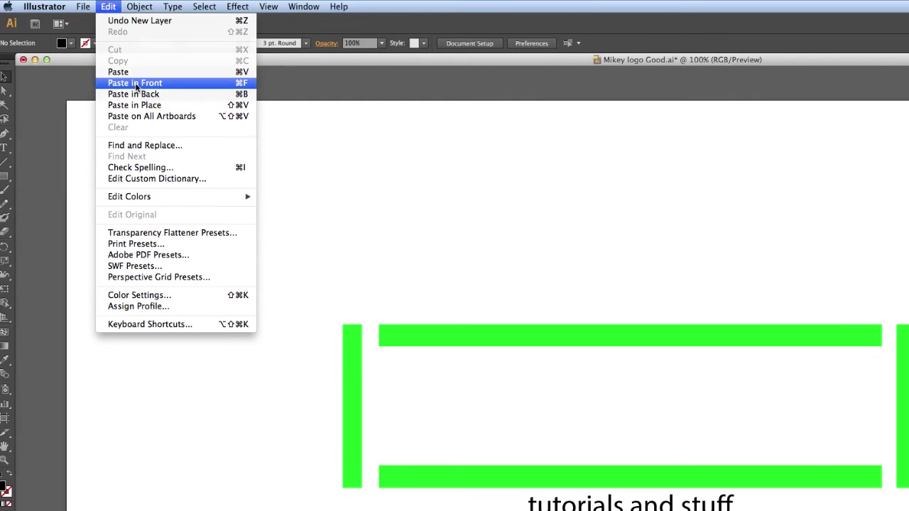
left_click(136, 83)
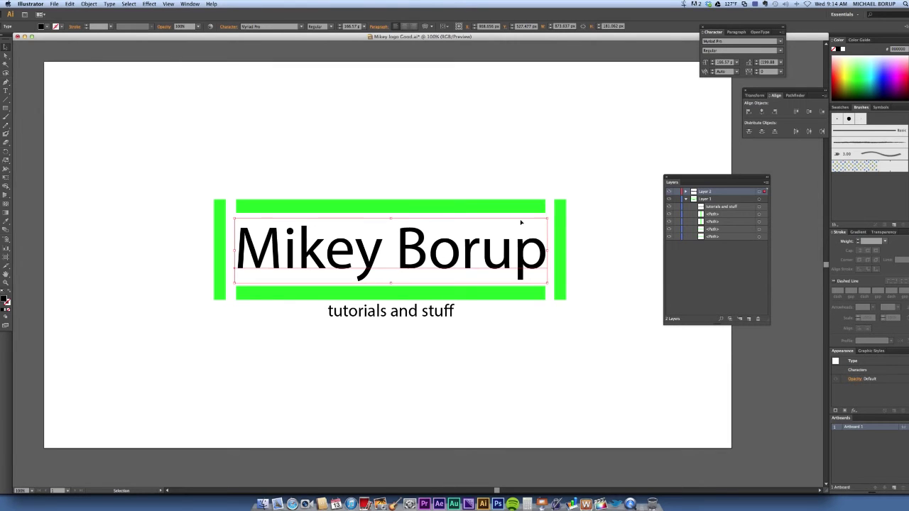
Cut and re-paste the name text again, then select the 'tutorials and stuff' text.
key("a")
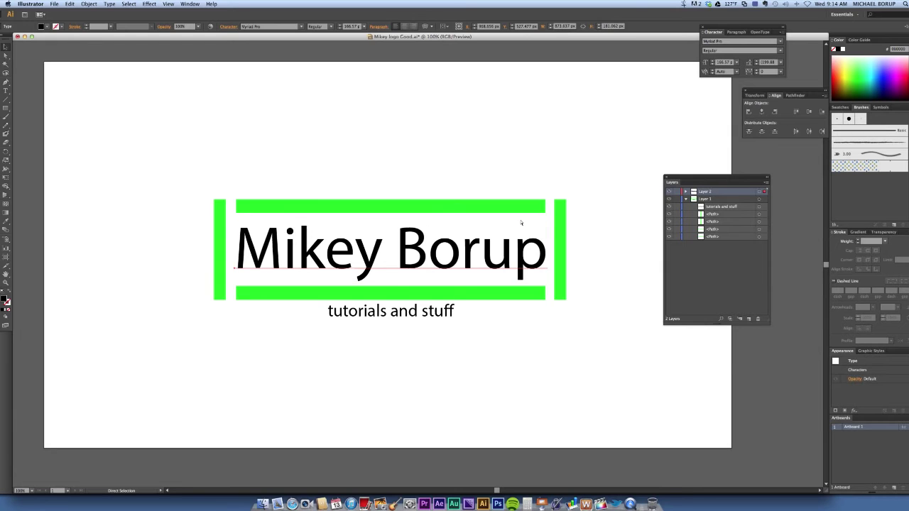
key("Delete")
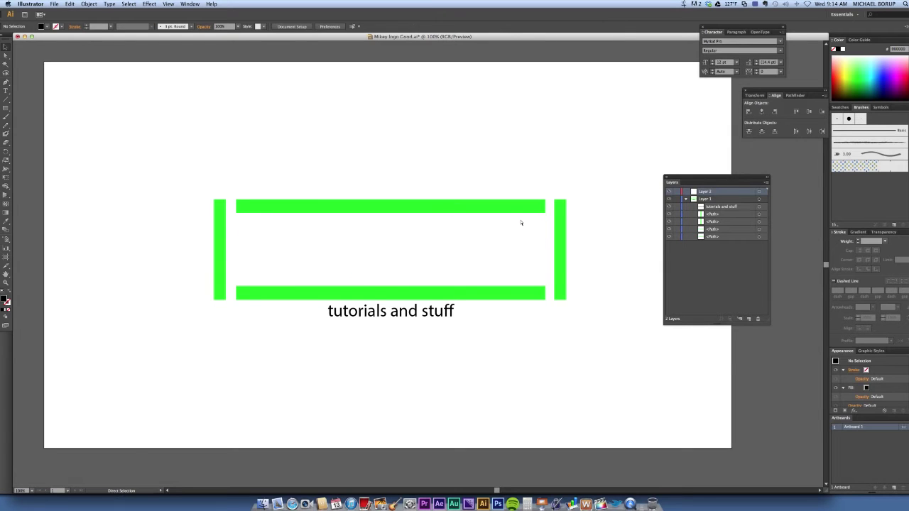
key("ctrl+z")
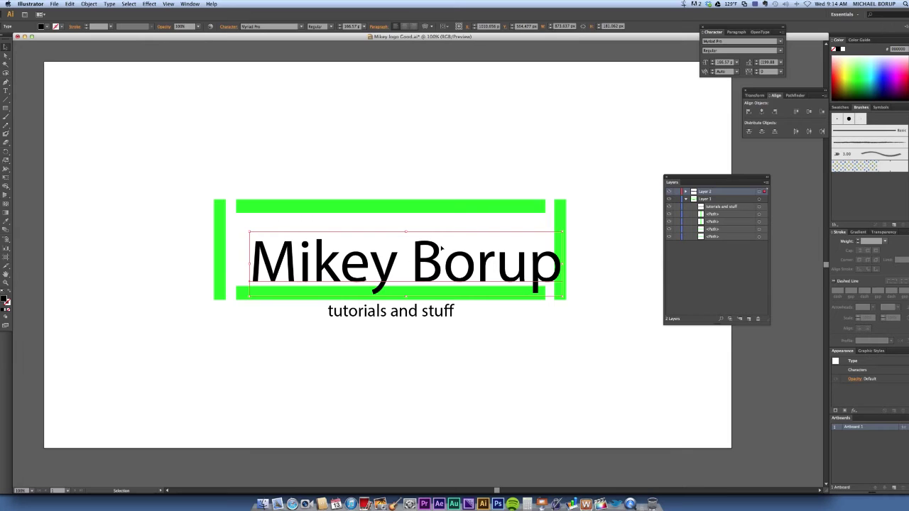
key("ctrl+shift+b")
key("ctrl+x")
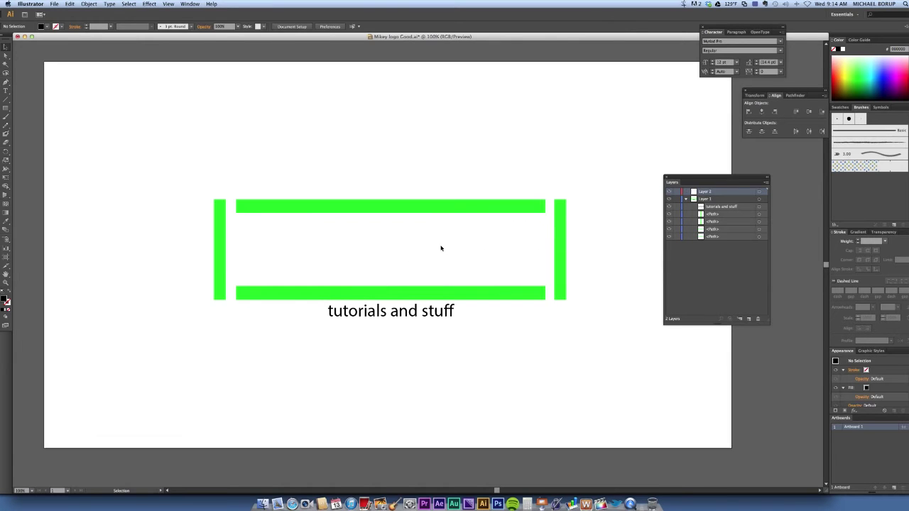
key("ctrl+v")
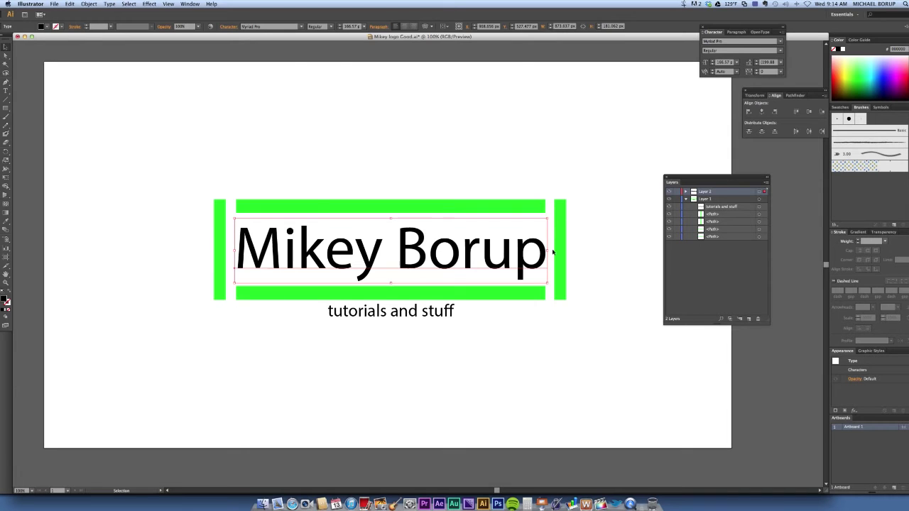
left_click(717, 207)
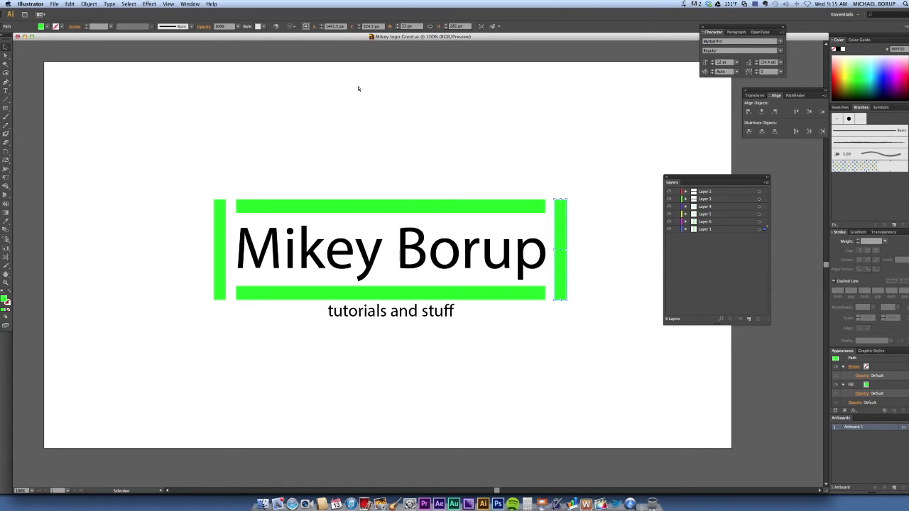
Return to After Effects and open File > Import > File.
key("super+Tab")
key("super+Tab")
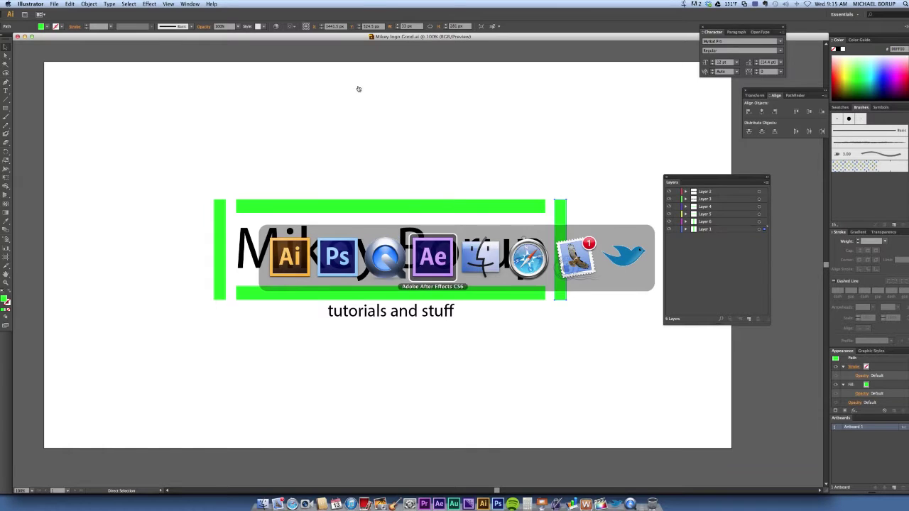
key("super+Tab")
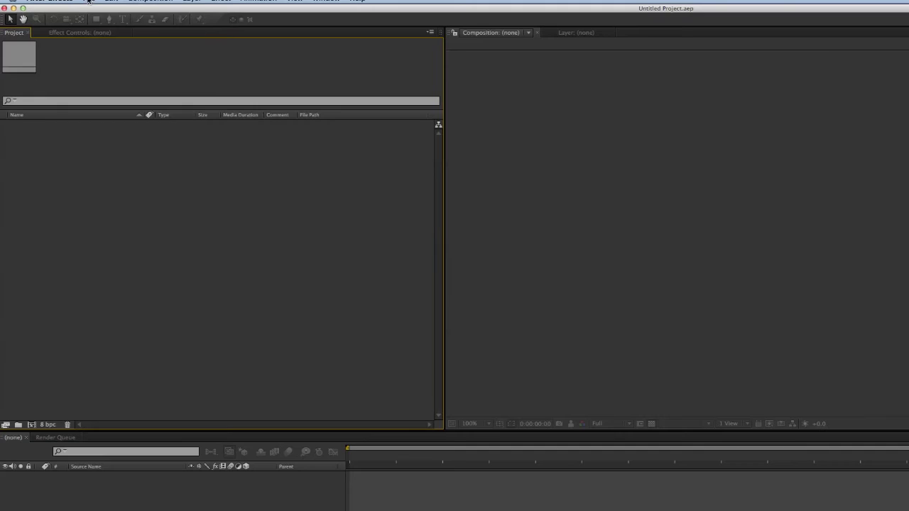
left_click(61, 5)
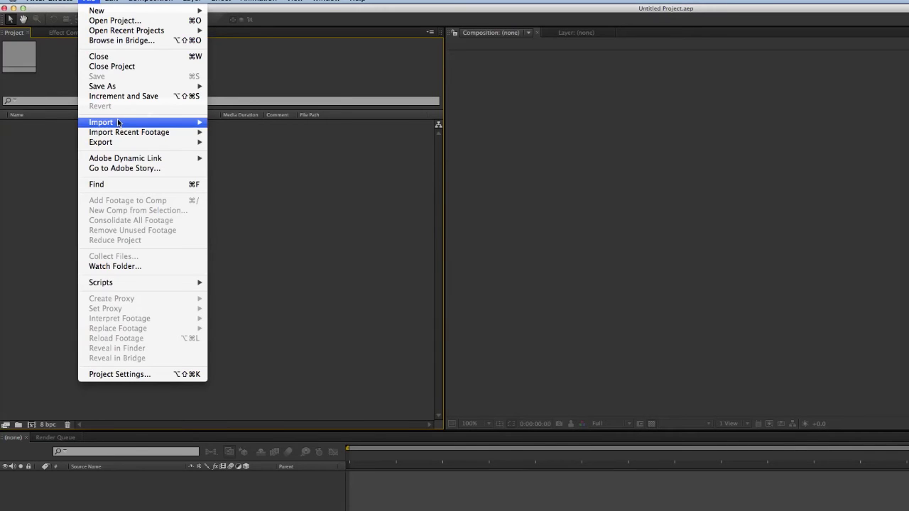
mouse_move(119, 123)
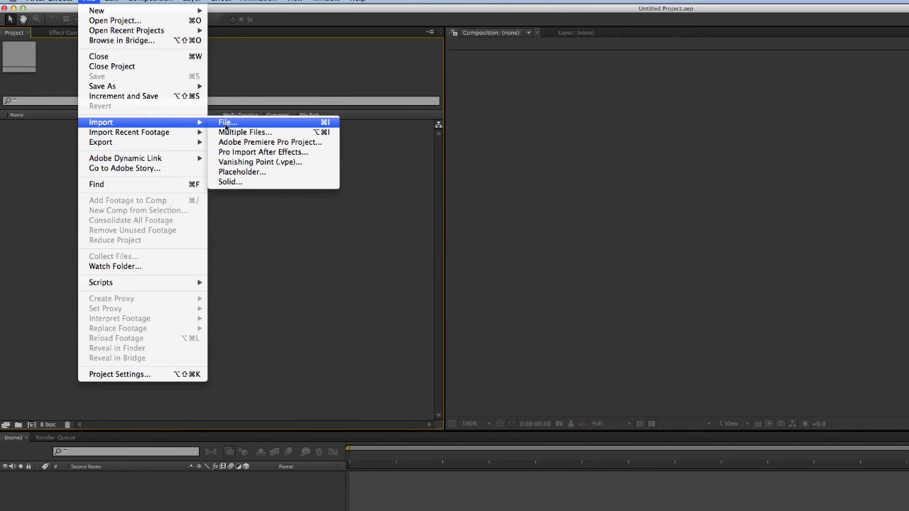
left_click(225, 125)
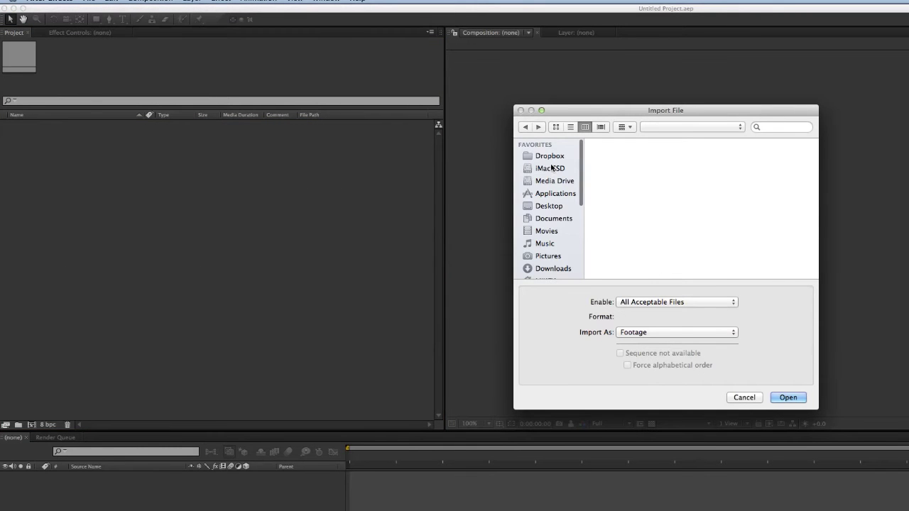
Import Desktop's 'psd for ae.psd' as Composition – Retain Layer Sizes with editable layer styles.
left_click(558, 206)
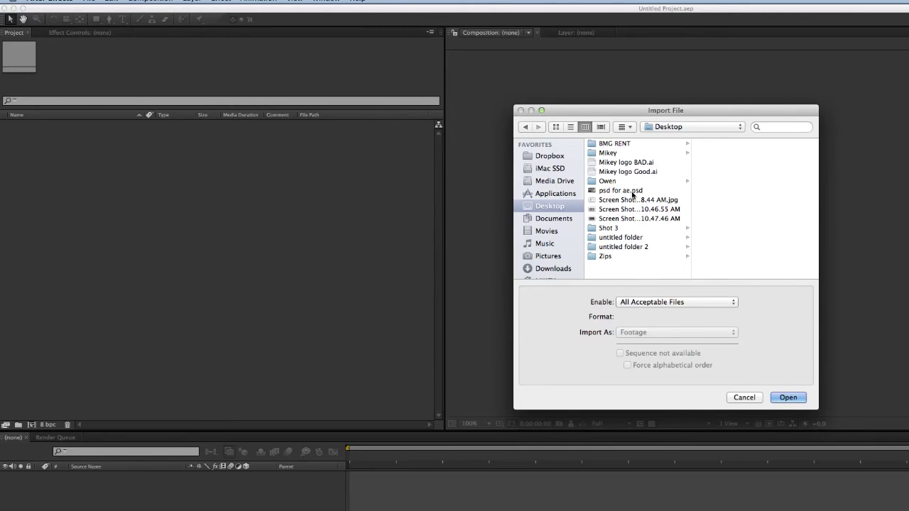
left_click(632, 193)
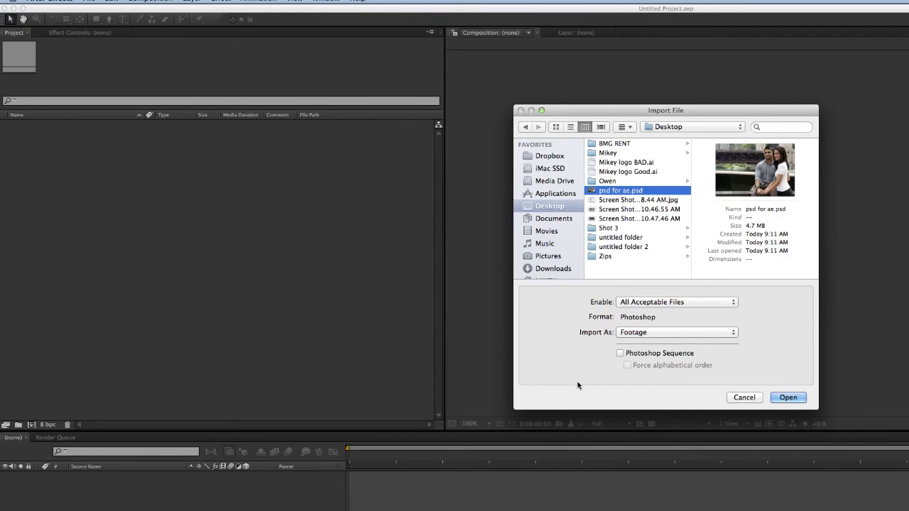
left_click(668, 334)
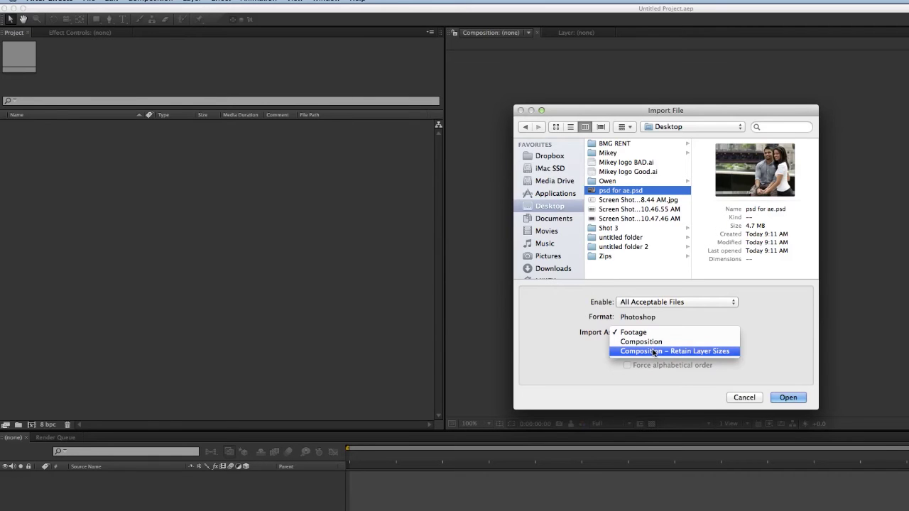
left_click(655, 352)
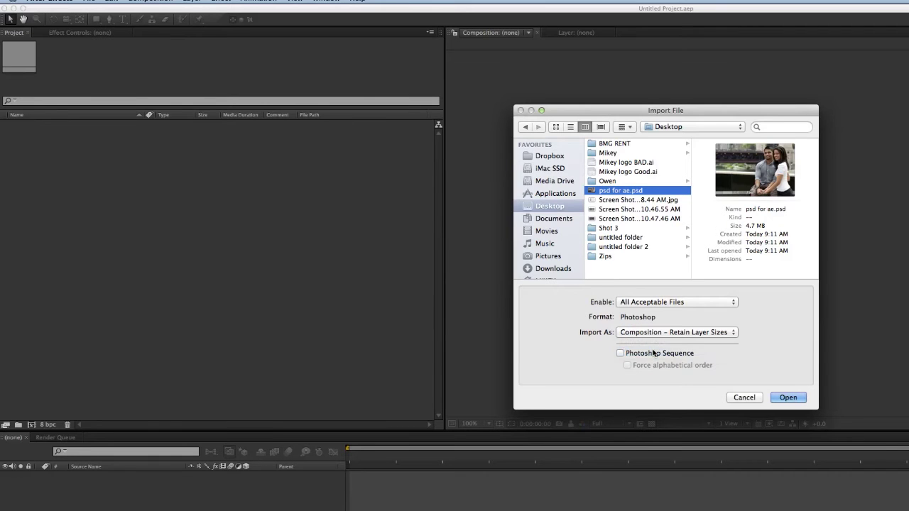
left_click(788, 398)
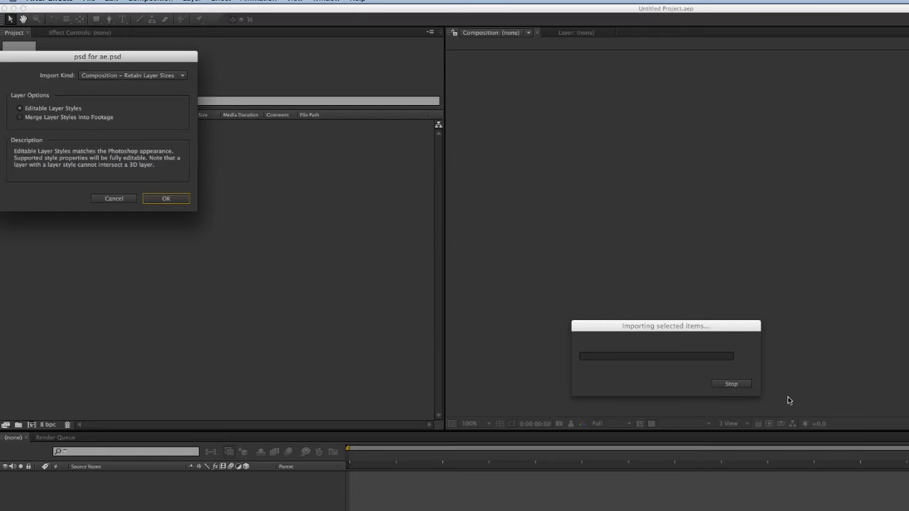
left_click_drag(125, 56, 849, 194)
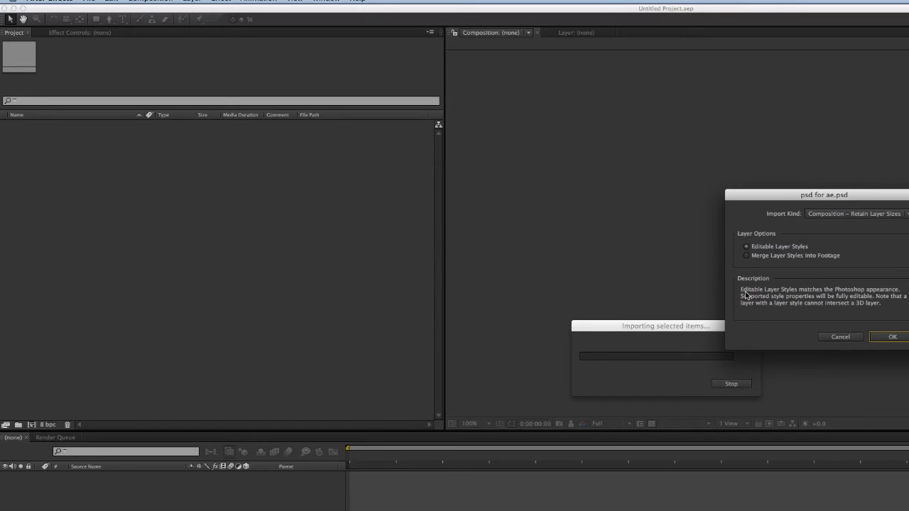
left_click(888, 336)
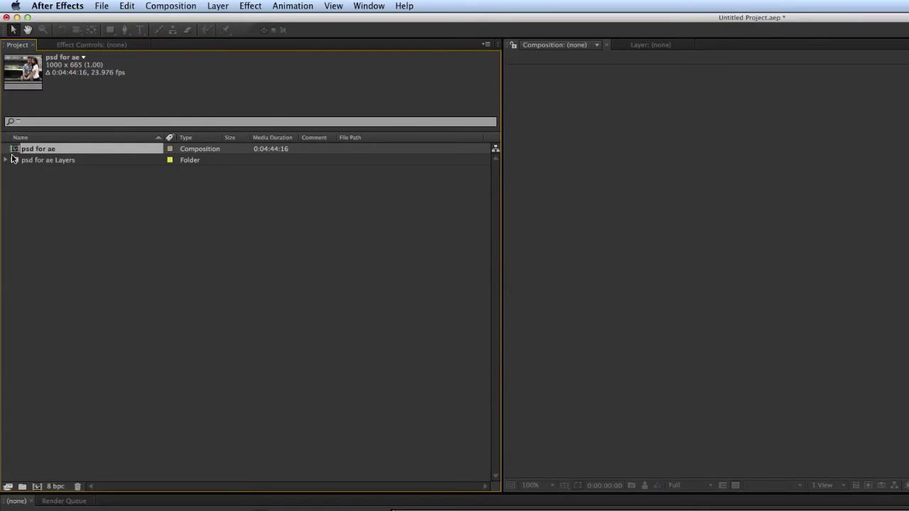
Open the psd for ae composition and change its Composition Settings to 1280 x 720.
double_click(15, 151)
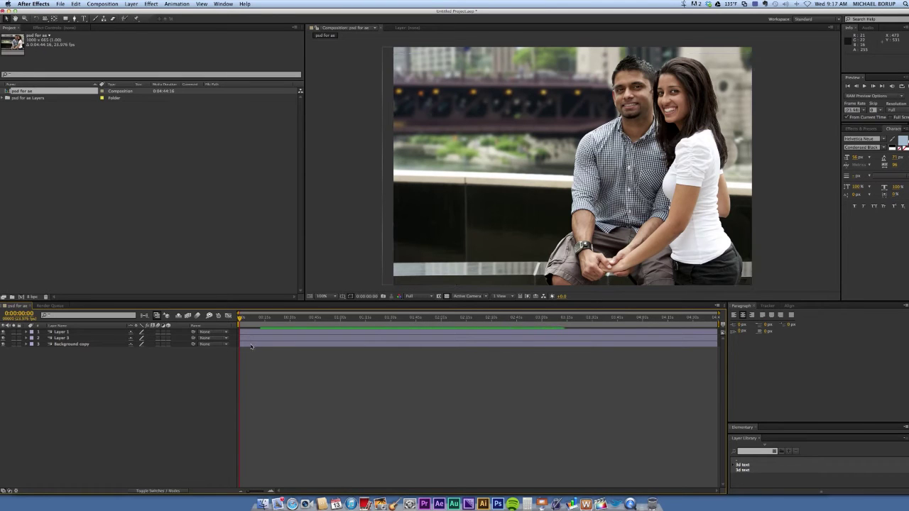
left_click(252, 344)
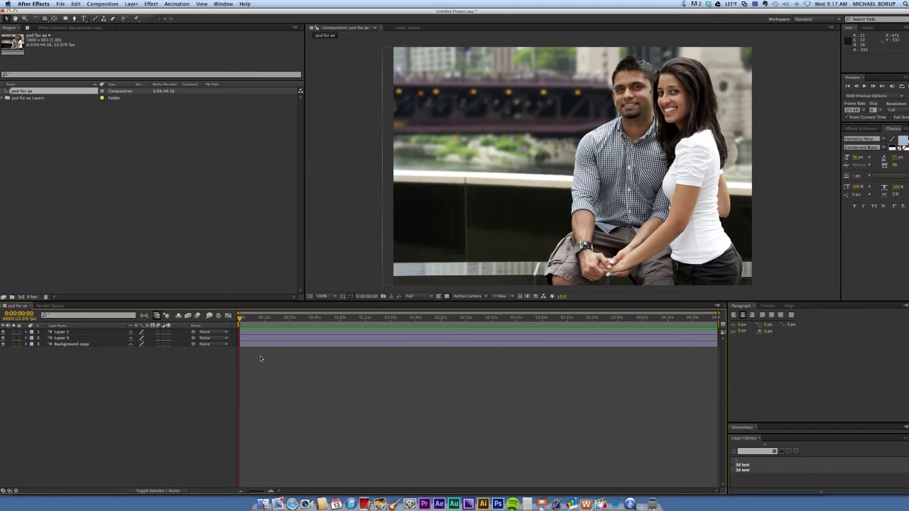
right_click(343, 193)
left_click(363, 202)
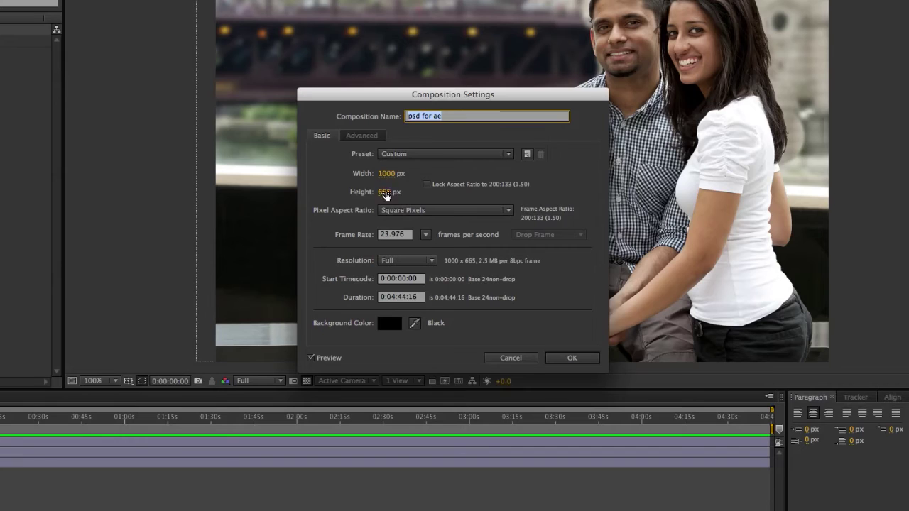
left_click(386, 175)
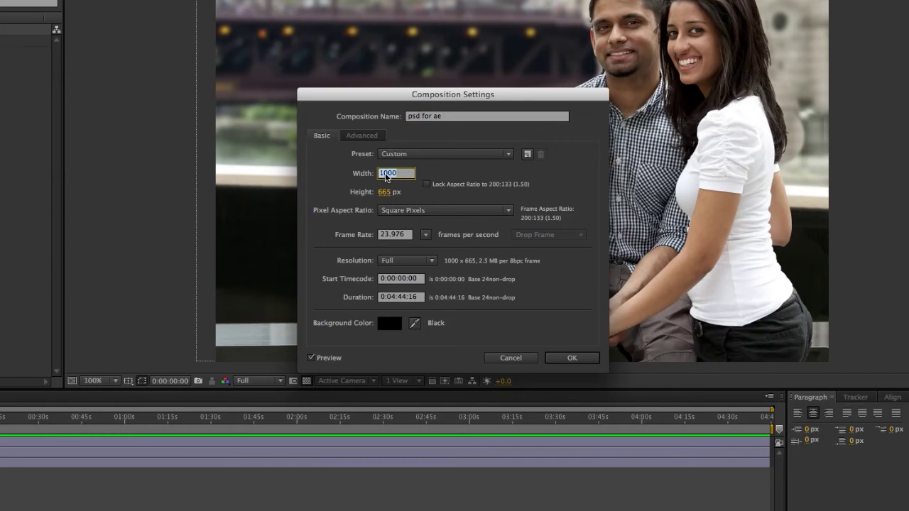
type("1280")
key("Tab")
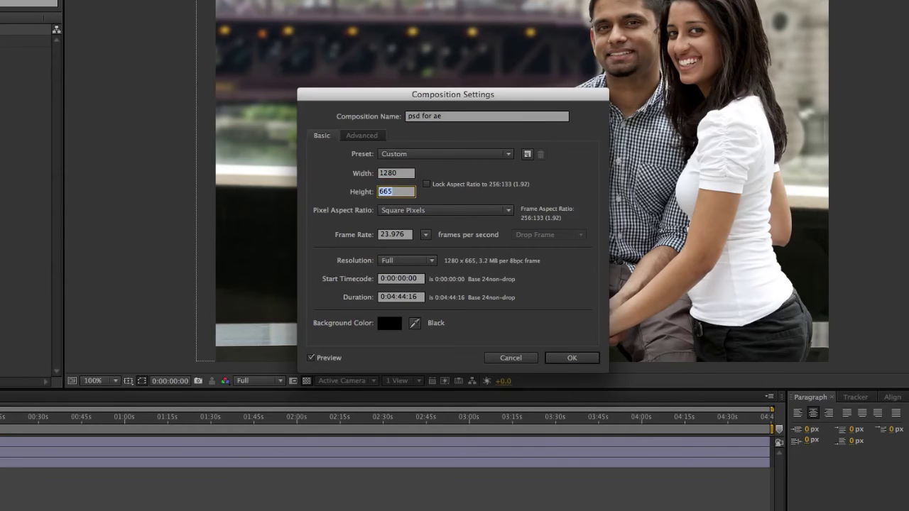
type("720")
key("Return")
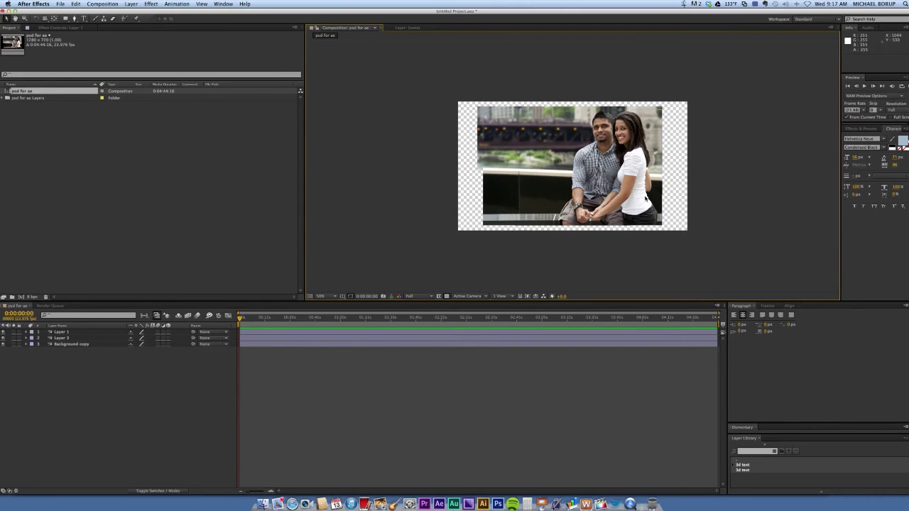
left_click(265, 332)
Select all three photo layers, reveal Scale, try enlarging them, then undo back to 100%.
left_click(266, 345, "shift")
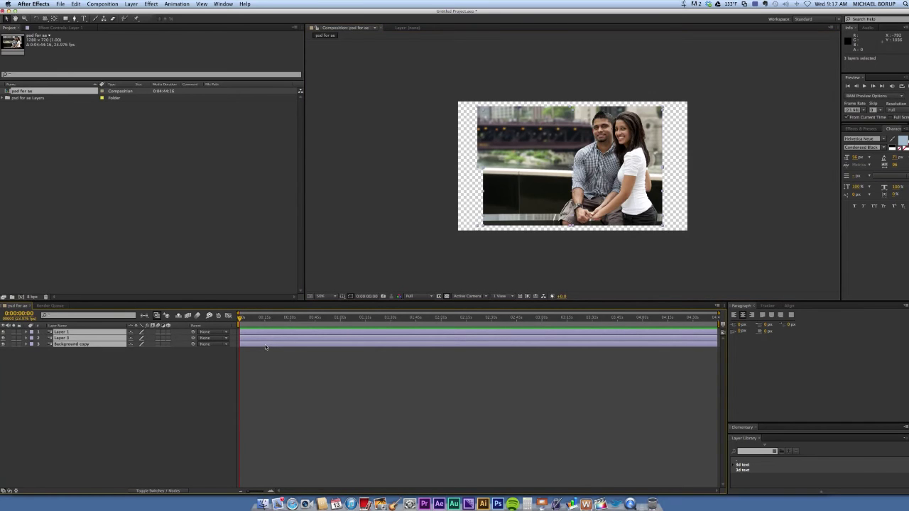
key("s")
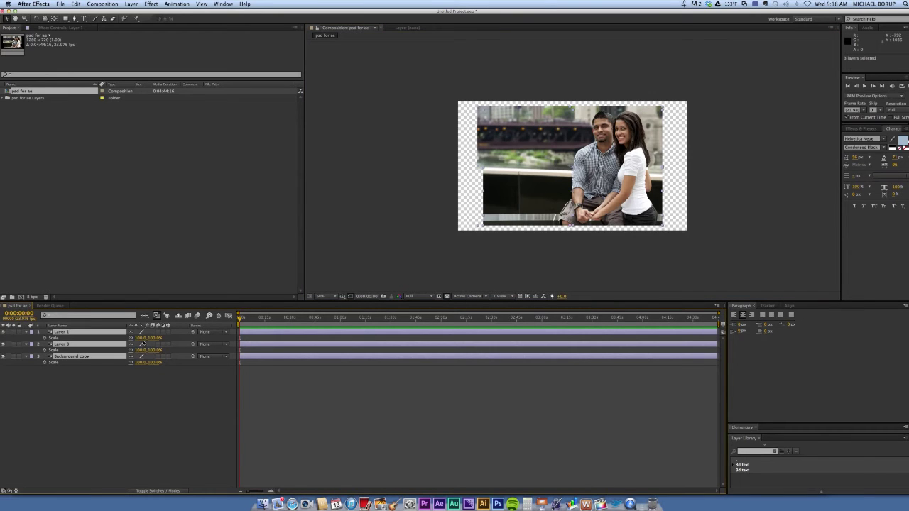
left_click_drag(139, 343, 213, 342)
key("ctrl+z")
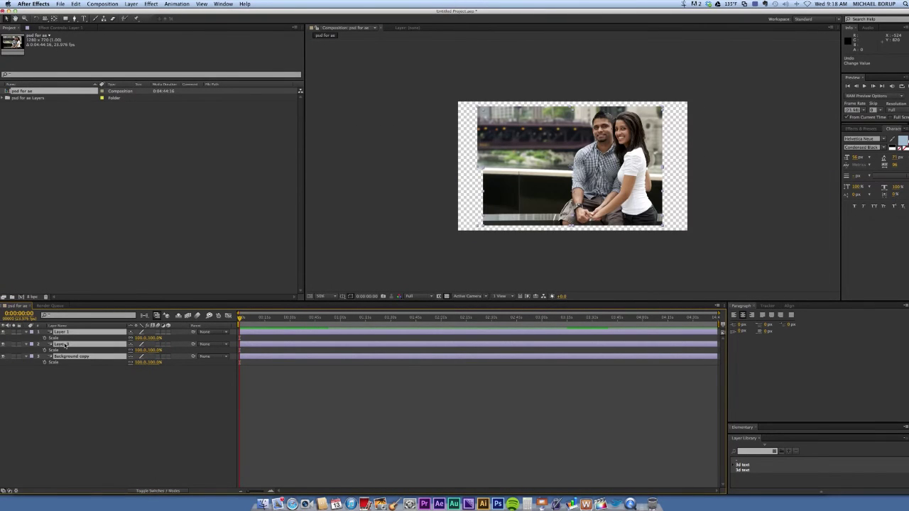
left_click(132, 4)
Add a Null Object and parent the three photo layers to Null 1.
mouse_move(162, 12)
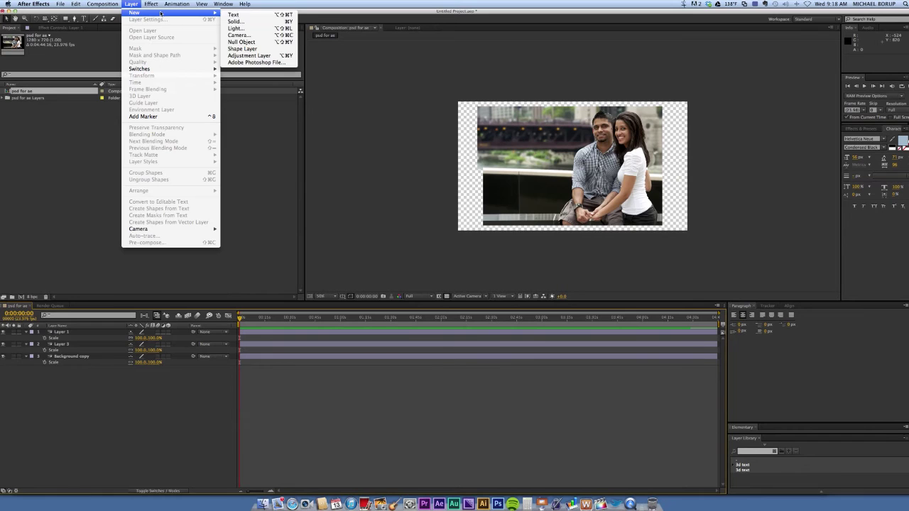
left_click(251, 44)
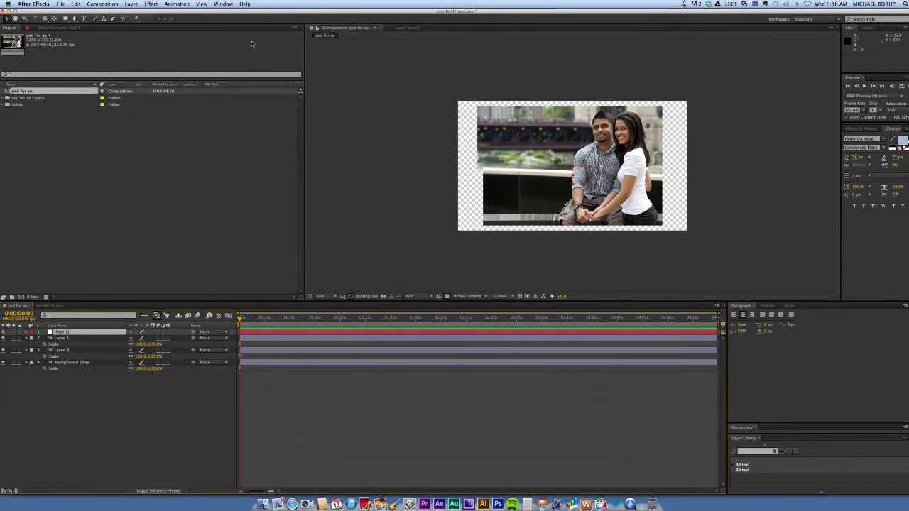
left_click(62, 337)
left_click(88, 362, "shift")
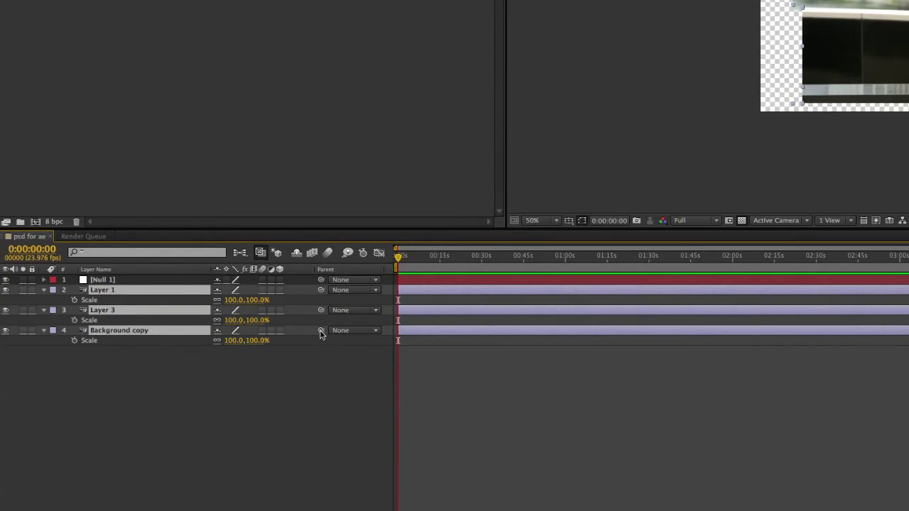
left_click_drag(321, 330, 113, 280)
Scale Null 1 to about 131%, nudge the photo down, then delete the null.
left_click(125, 282)
key("s")
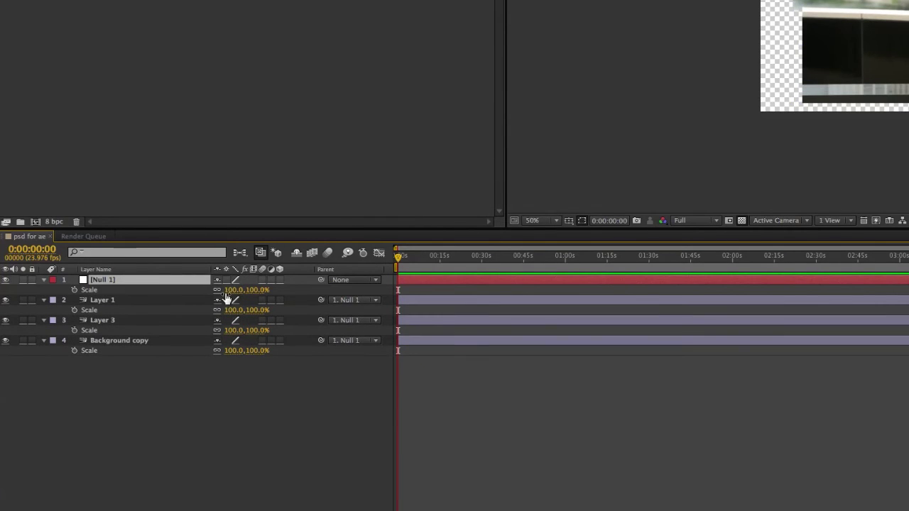
left_click_drag(238, 290, 312, 289)
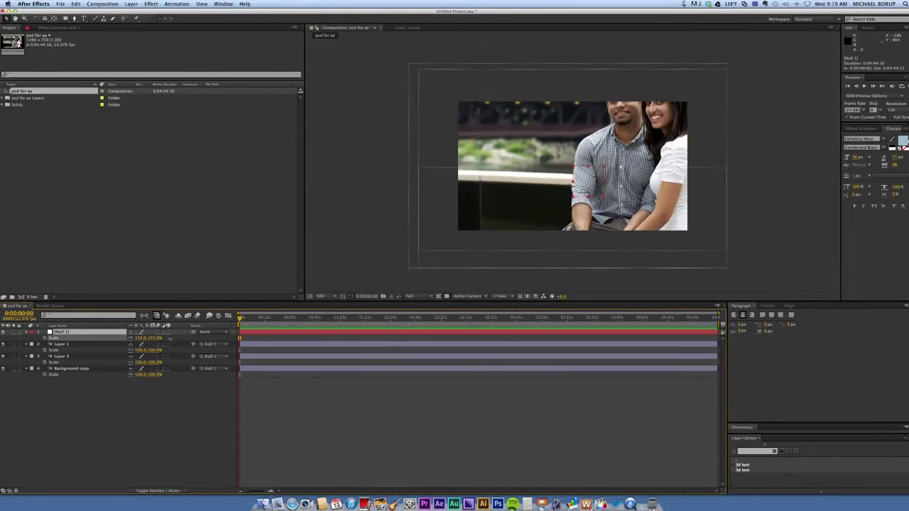
mouse_move(148, 338)
left_mouse_down()
mouse_move(160, 338)
mouse_move(134, 338)
left_mouse_up()
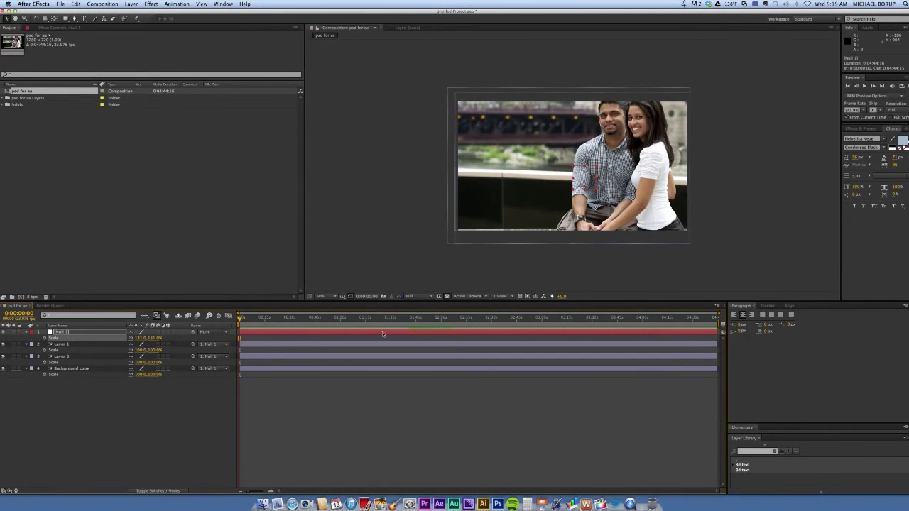
left_click_drag(573, 170, 572, 179)
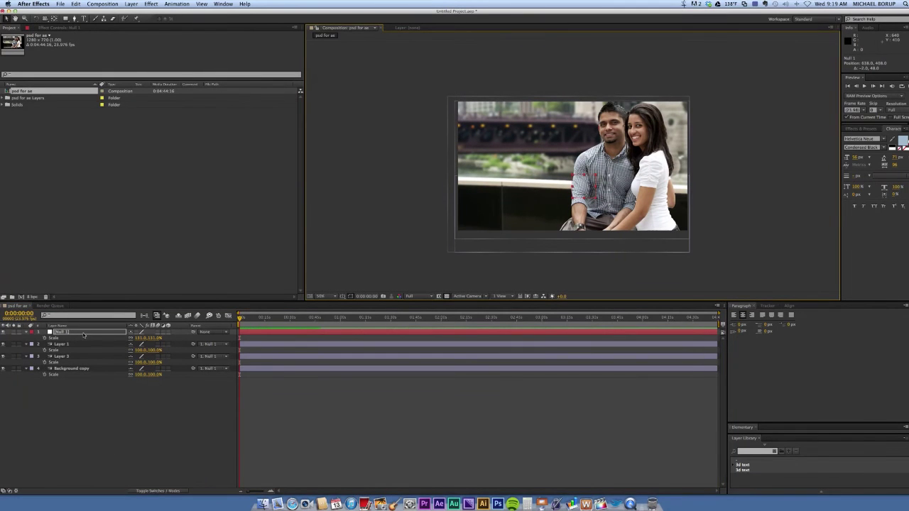
left_click(107, 339)
left_click(100, 333)
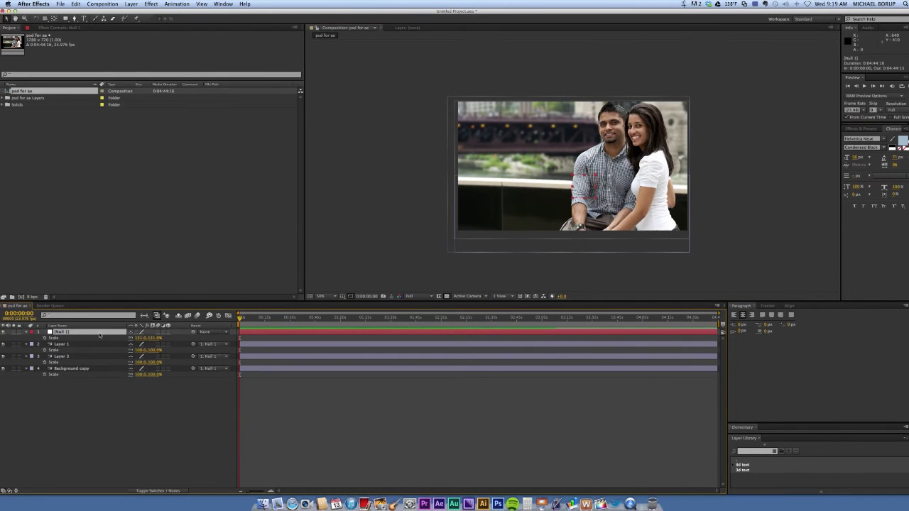
key("Delete")
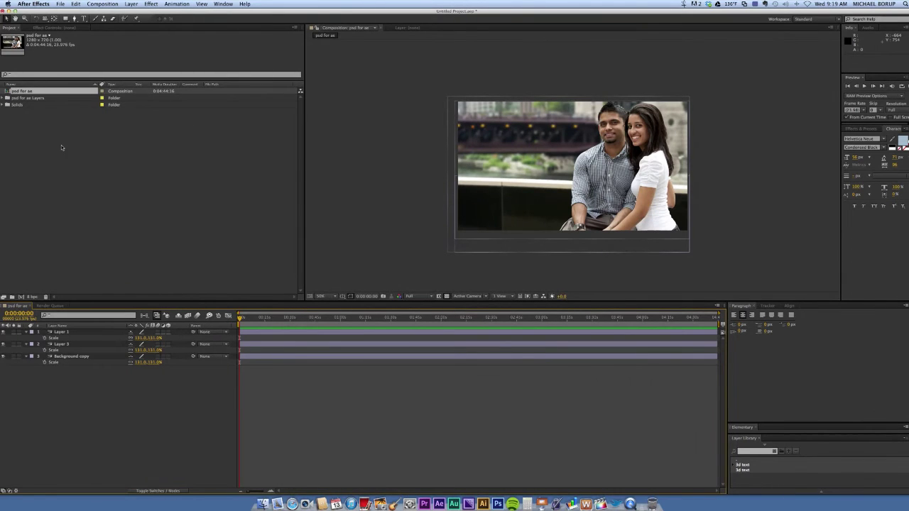
Import 'Mikey logo BAD.ai' as Composition – Retain Layer Sizes.
left_click(61, 4)
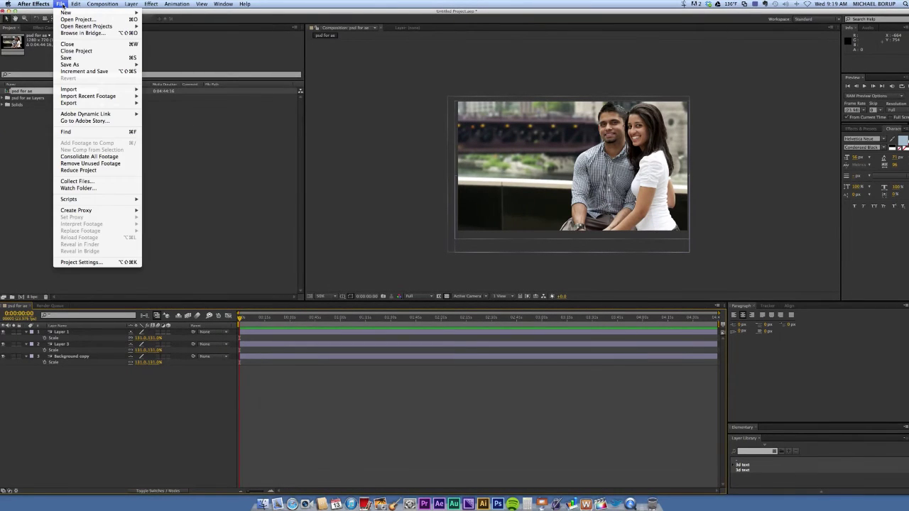
mouse_move(86, 89)
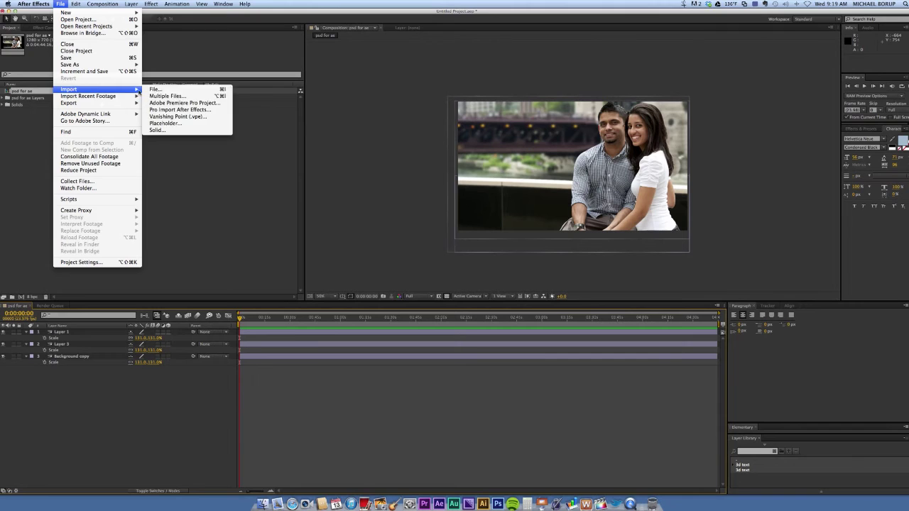
left_click(170, 90)
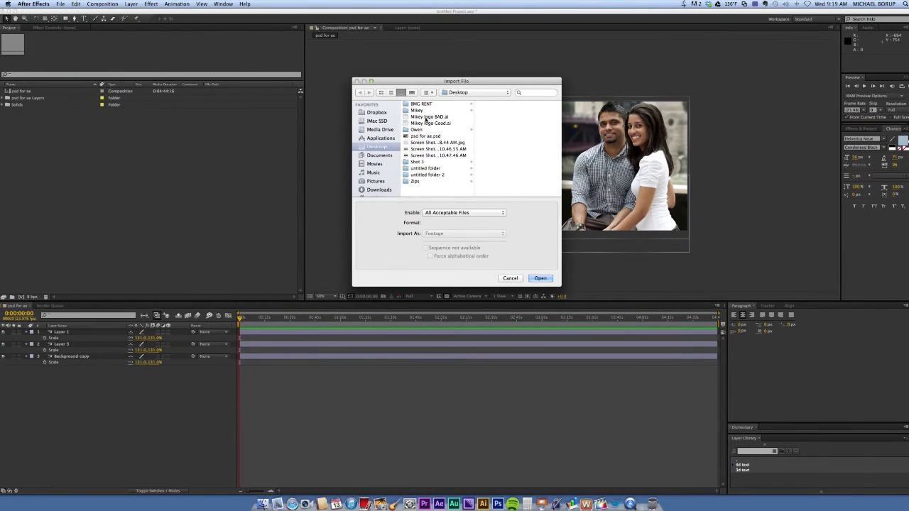
left_click(427, 117)
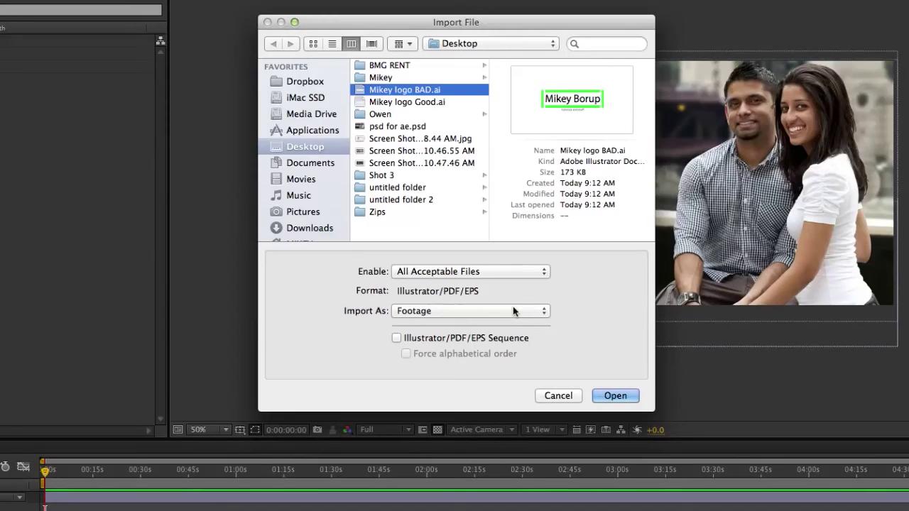
left_click(487, 233)
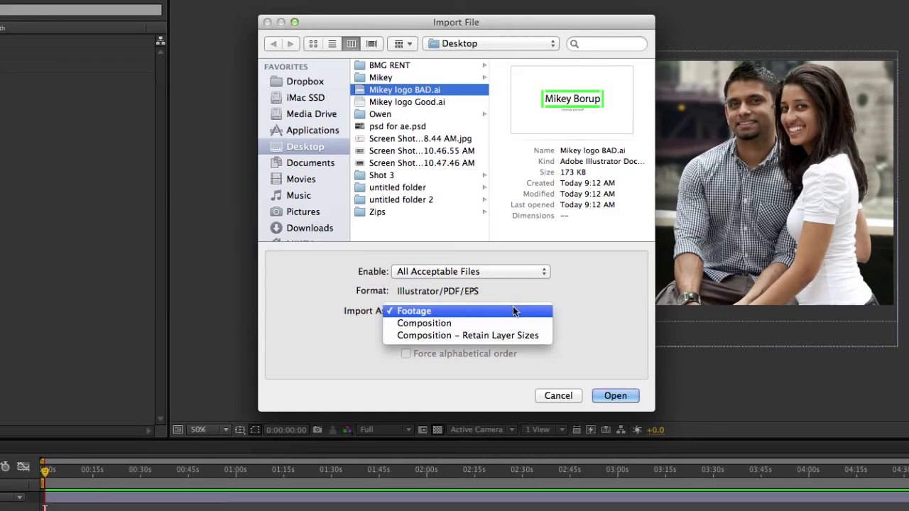
left_click(434, 334)
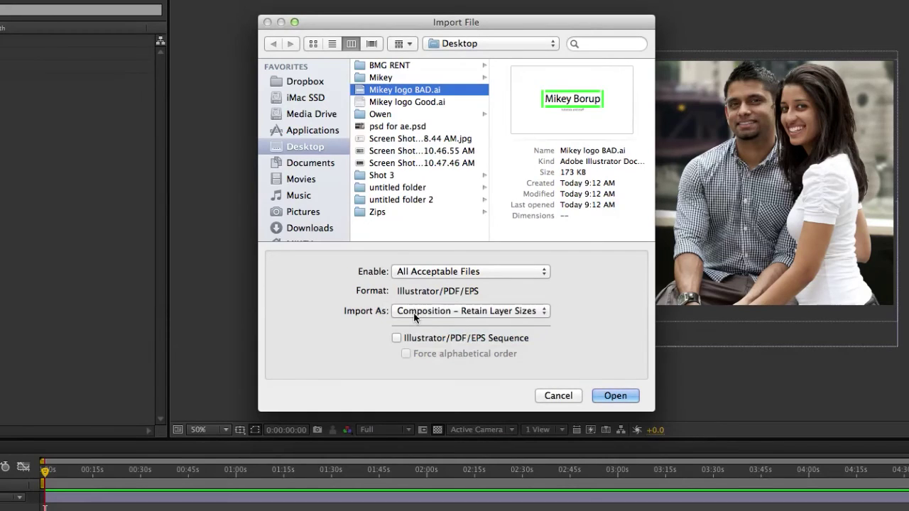
left_click(615, 396)
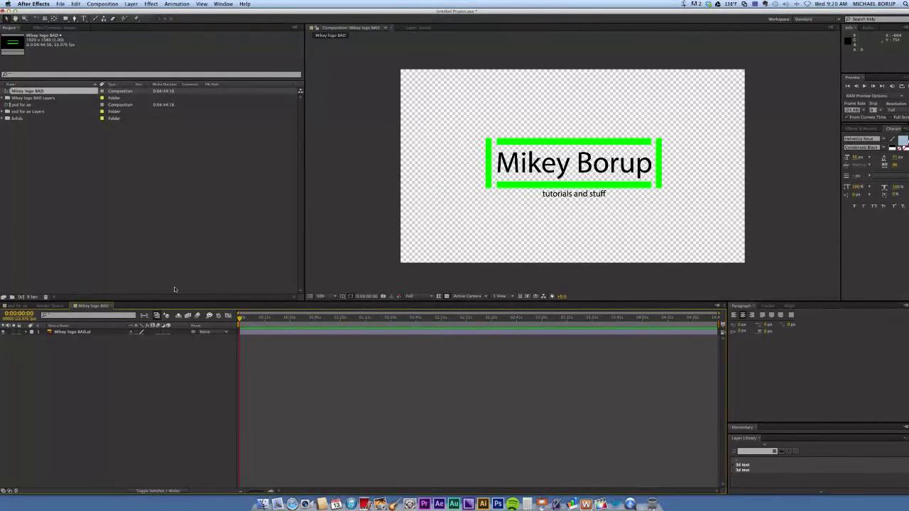
Select the flattened logo layer and move the current time to 0:02:04:20.
left_click(298, 332)
left_click(291, 318)
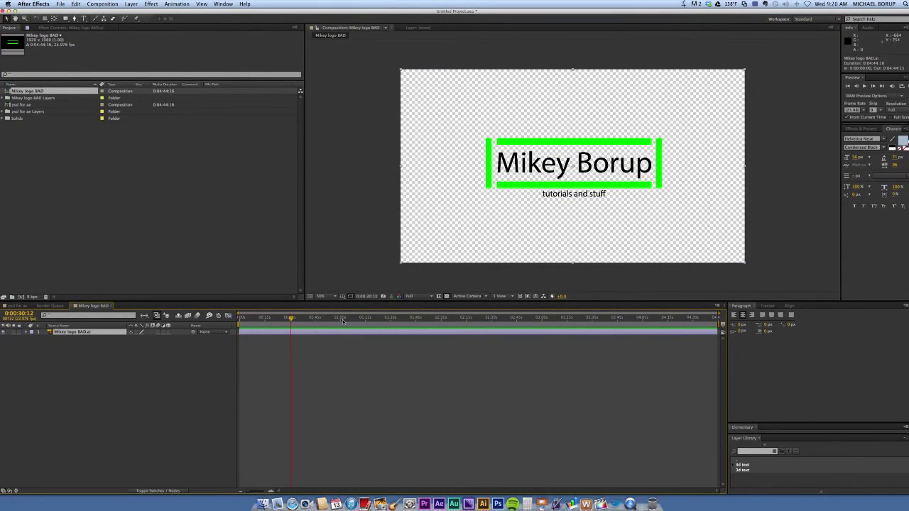
left_click_drag(416, 325, 449, 324)
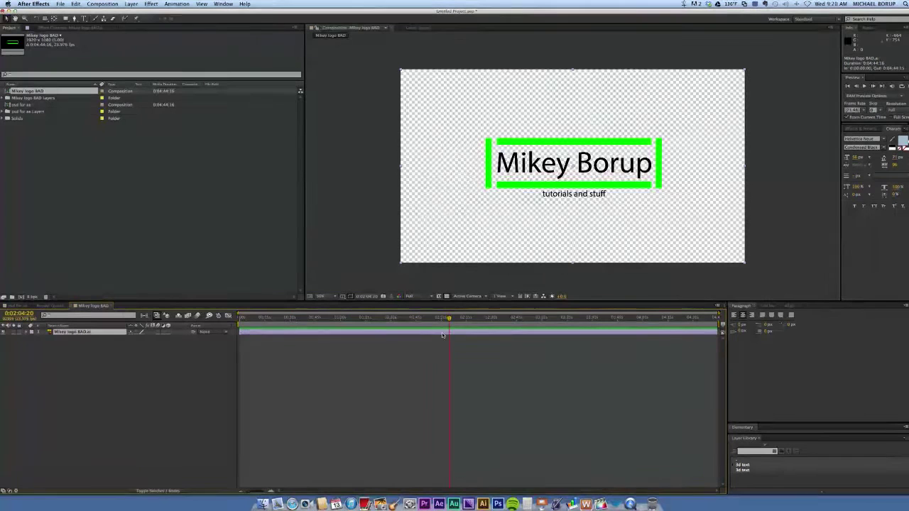
Import Mikey logo Good.ai as a Composition – Retain Layer Sizes.
left_click(66, 57)
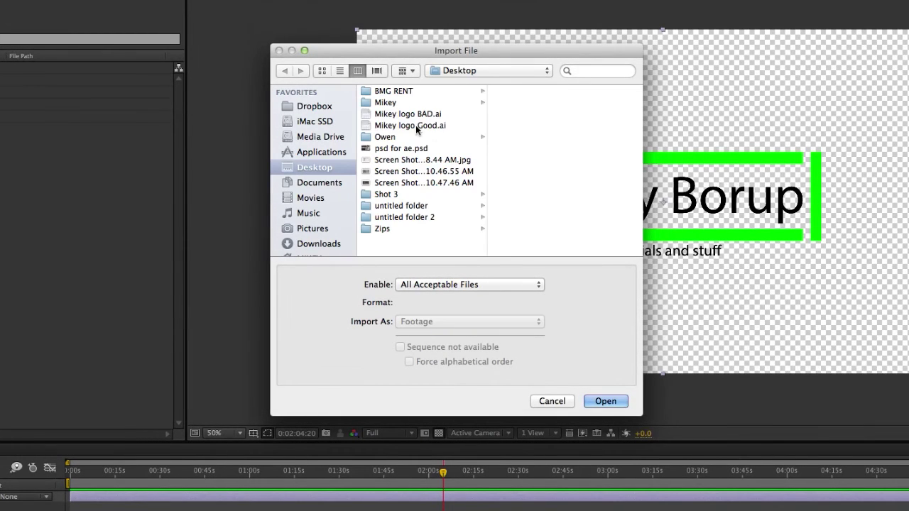
left_click(416, 125)
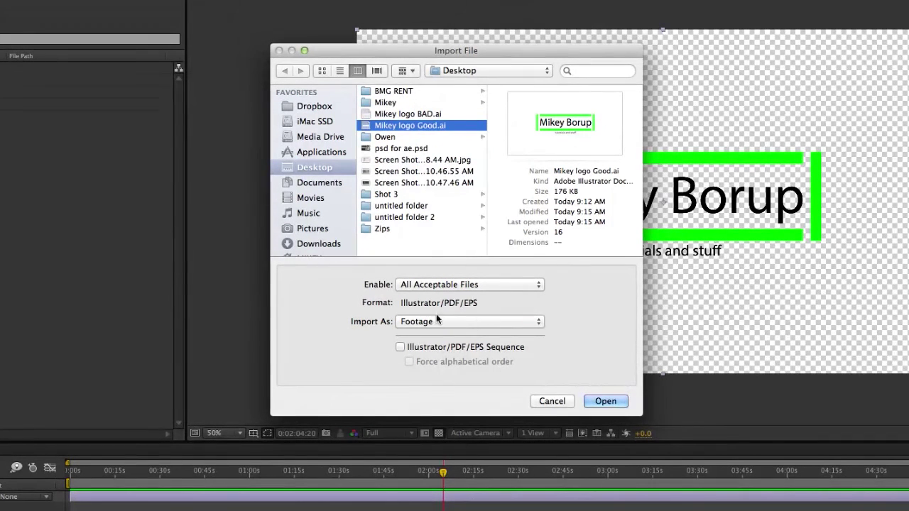
left_click(485, 319)
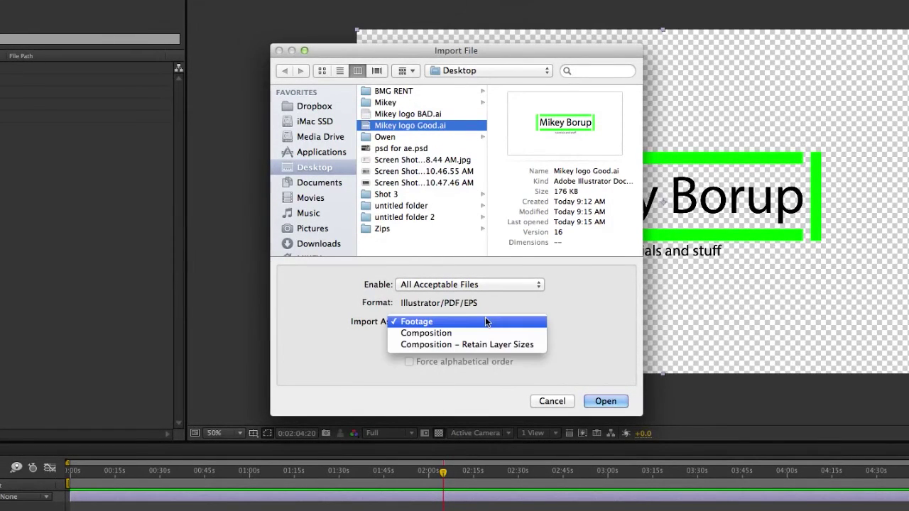
left_click(427, 345)
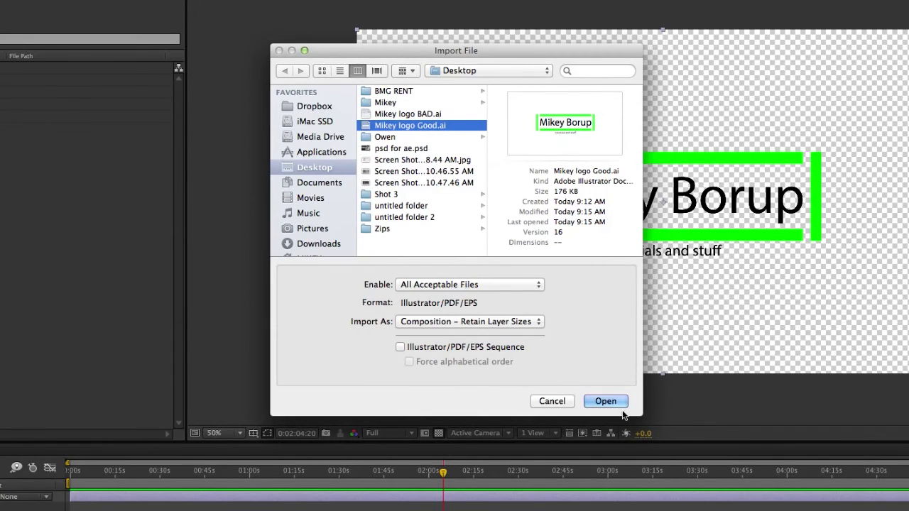
left_click(606, 401)
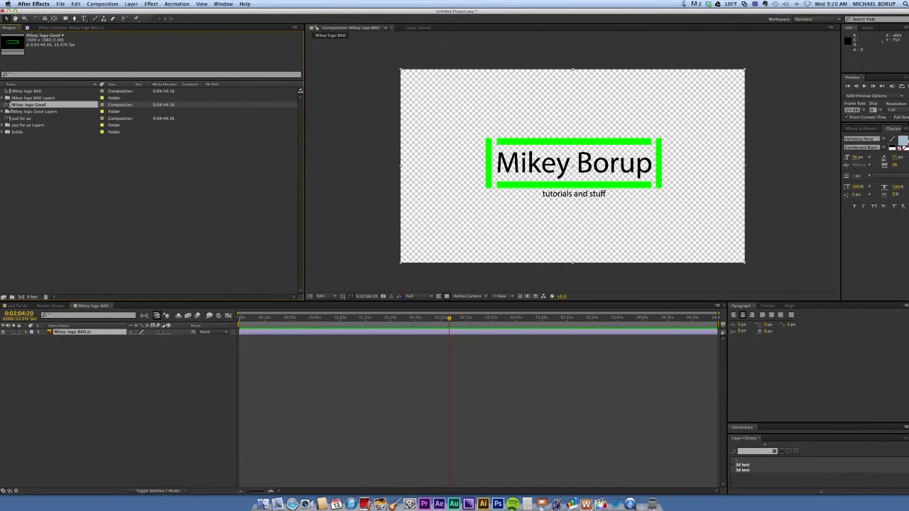
Open the Mikey logo Good composition and inspect its separate layers one by one.
double_click(28, 105)
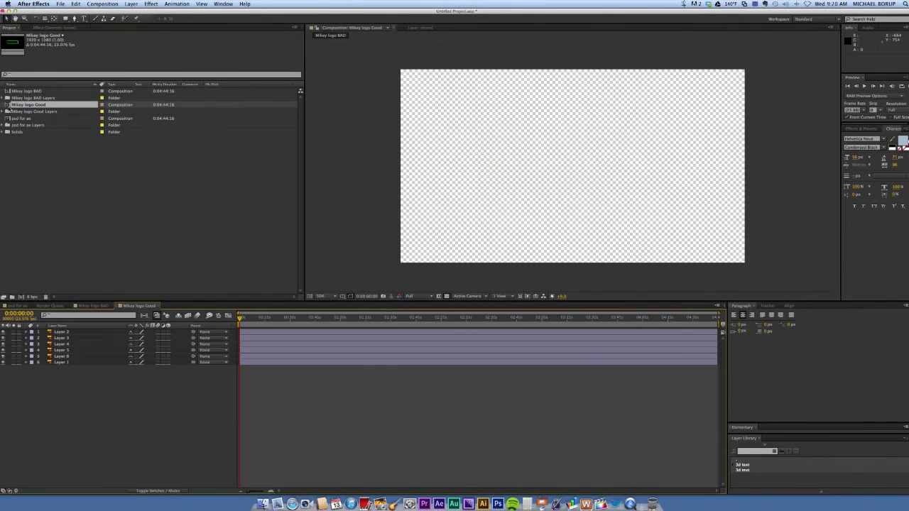
left_click(269, 340)
left_click(270, 348)
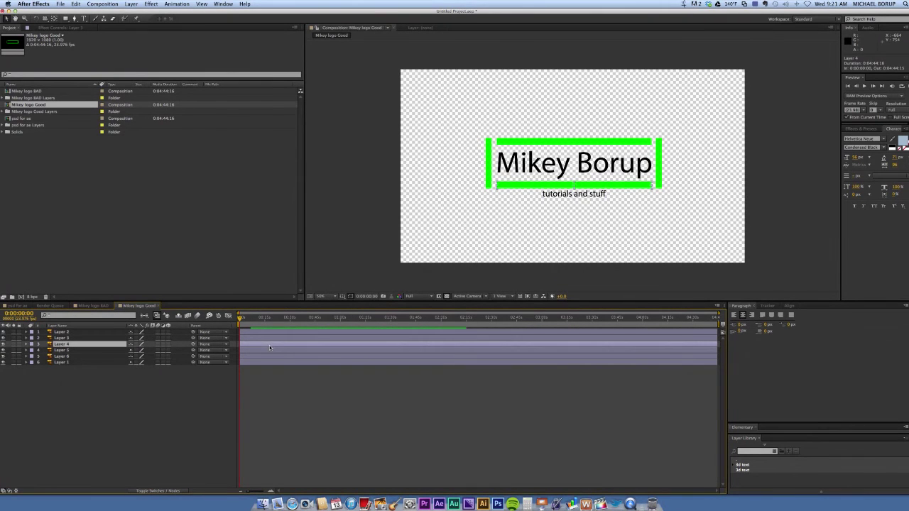
left_click(269, 351)
left_click(268, 356)
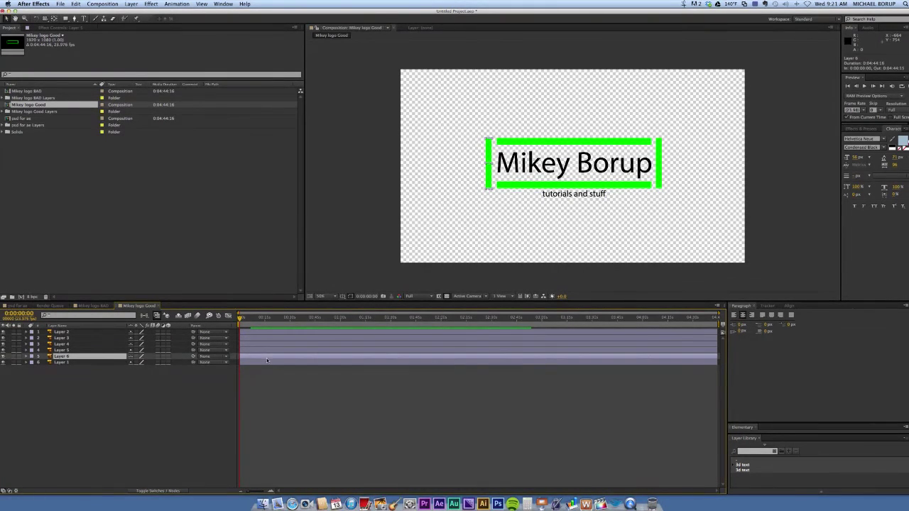
left_click(269, 362)
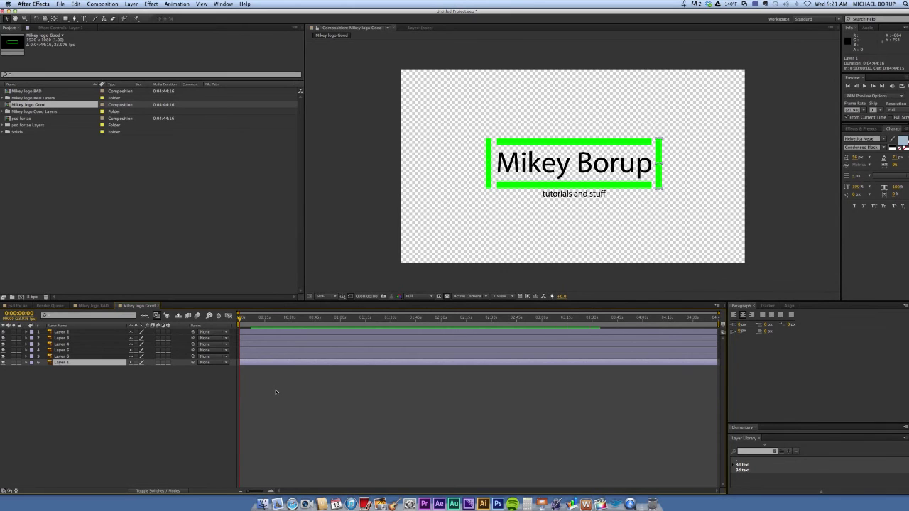
left_click(132, 204)
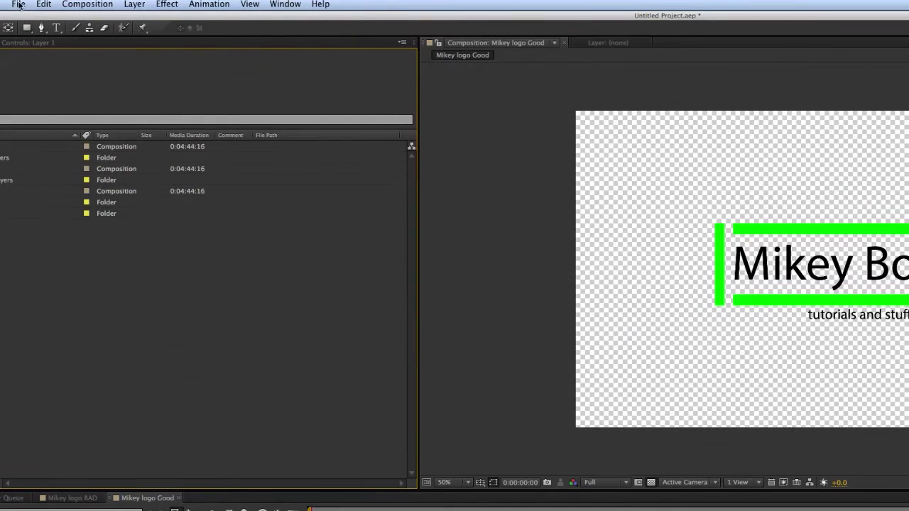
Start a file import and select Frame000338.dng in the Shot 3 folder.
left_click(61, 4)
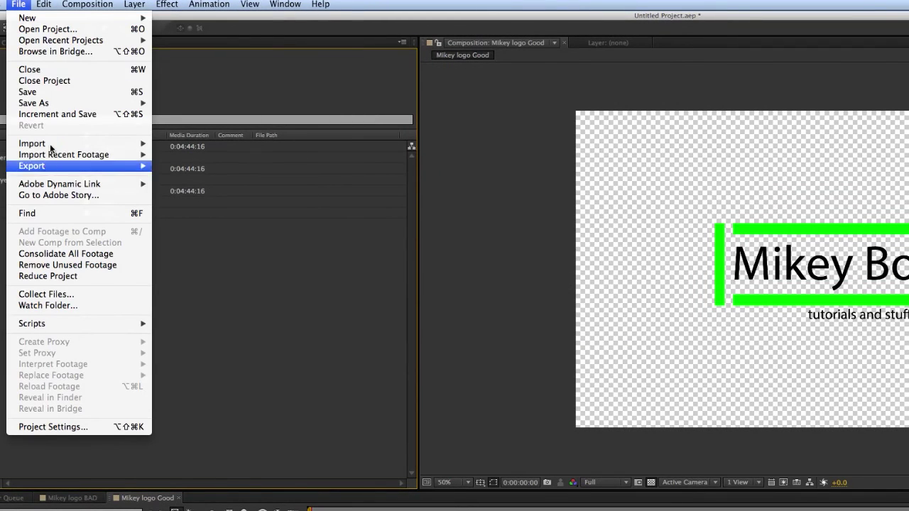
mouse_move(51, 145)
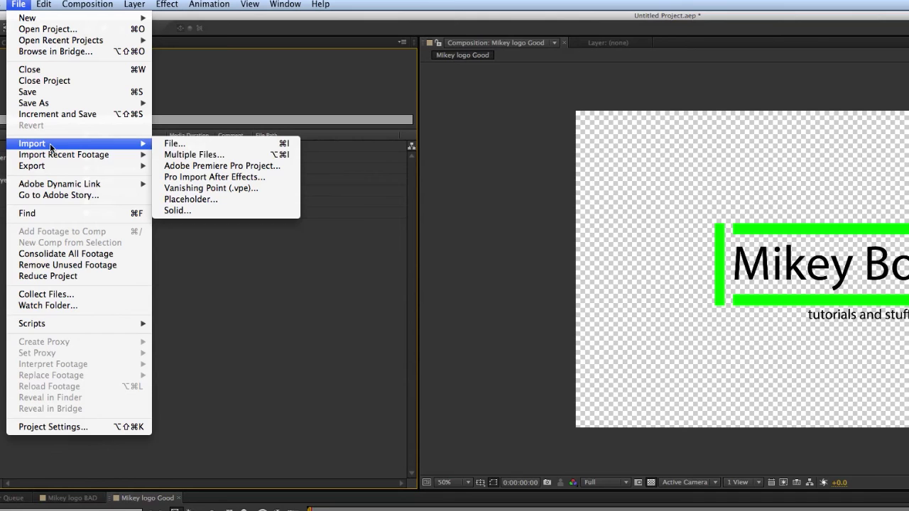
left_click(176, 142)
left_click(584, 262)
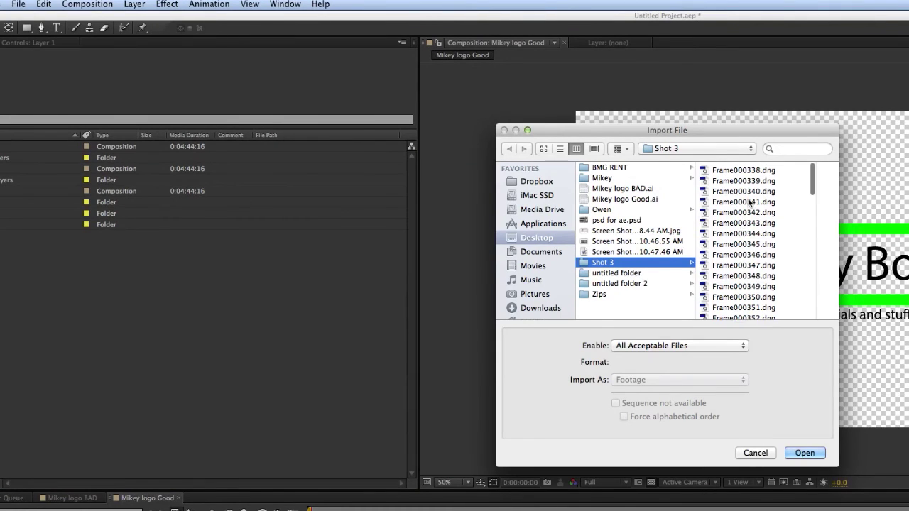
left_click(728, 169)
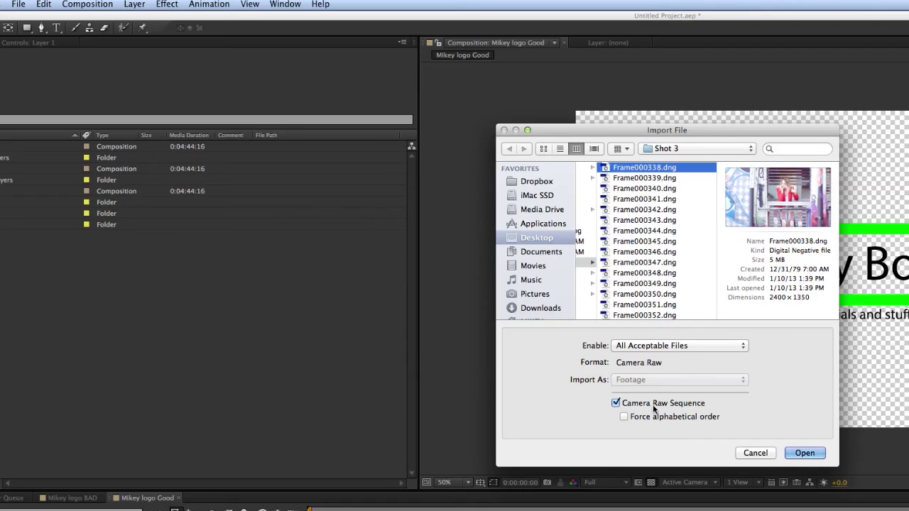
Keep the Camera Raw Sequence option checked and import the DNG frames.
left_click(617, 402)
left_click(615, 404)
scroll(649, 183, "down", 2)
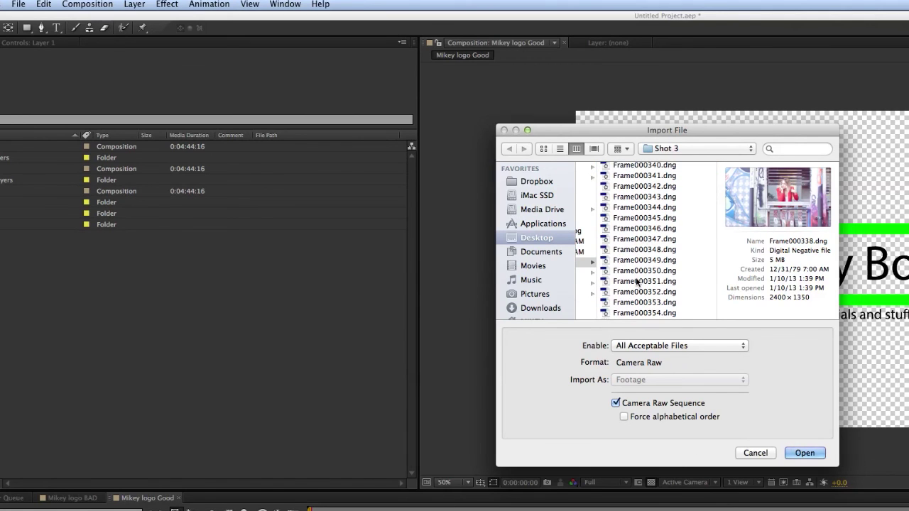
scroll(639, 284, "down", 5)
scroll(655, 254, "down", 15)
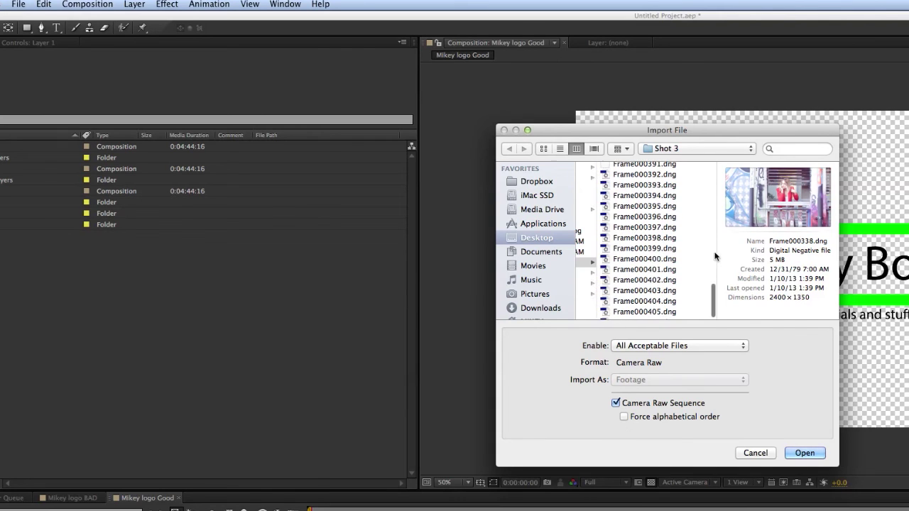
scroll(716, 256, "up", 15)
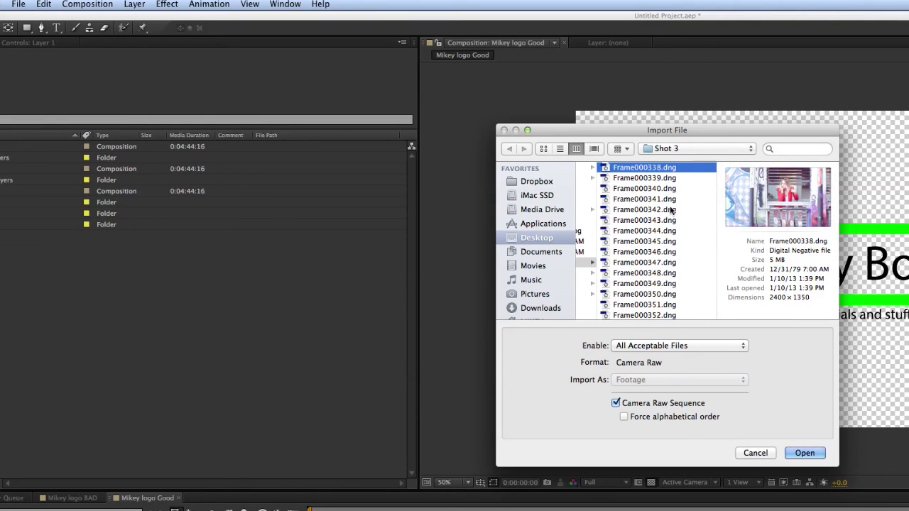
left_click(805, 454)
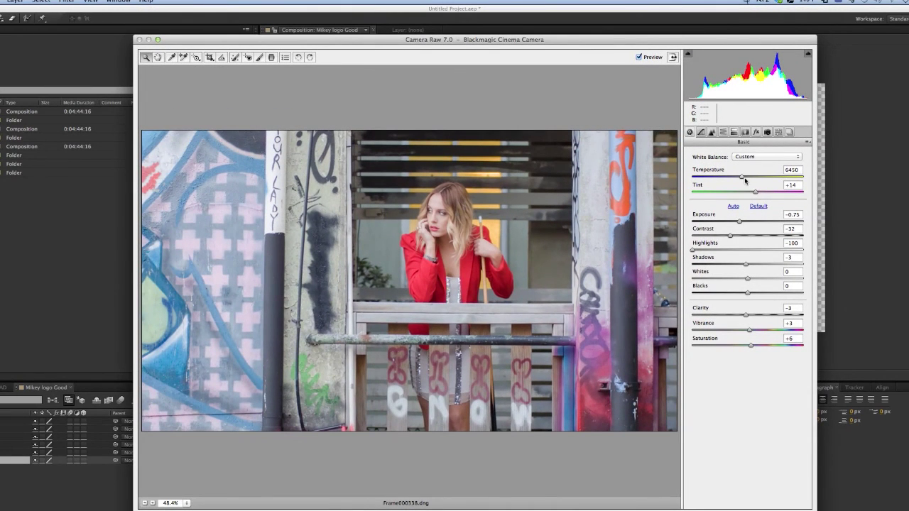
Set Camera Raw Temperature 7300, Exposure -1.35, Contrast -23 and accept the import.
left_click_drag(742, 178, 754, 180)
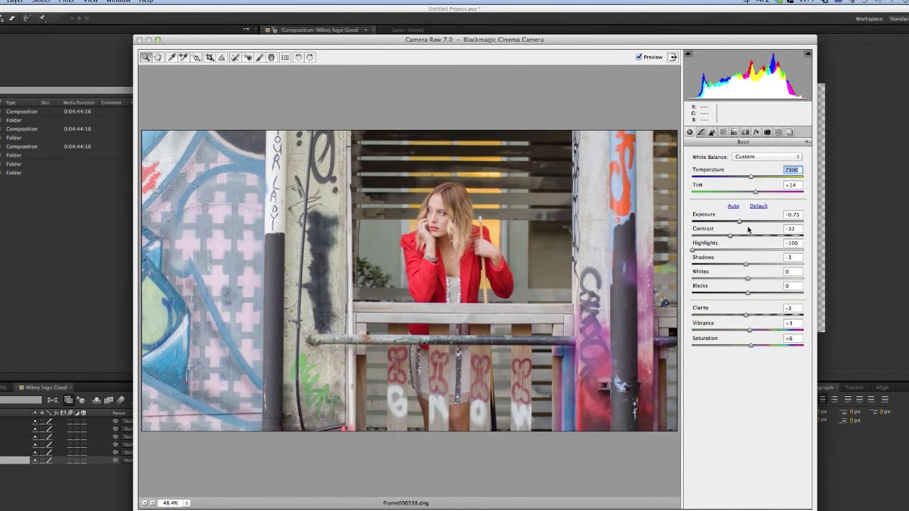
left_click_drag(741, 223, 733, 223)
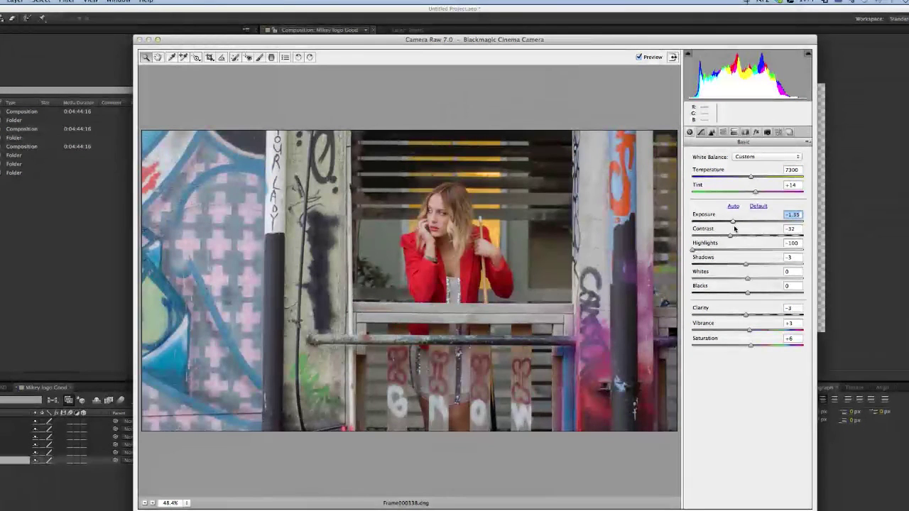
left_click_drag(734, 239, 737, 239)
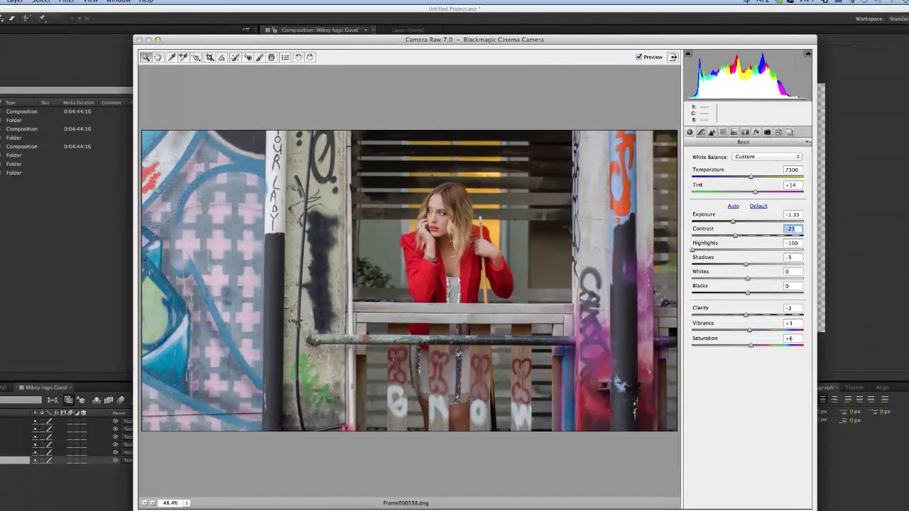
key("Return")
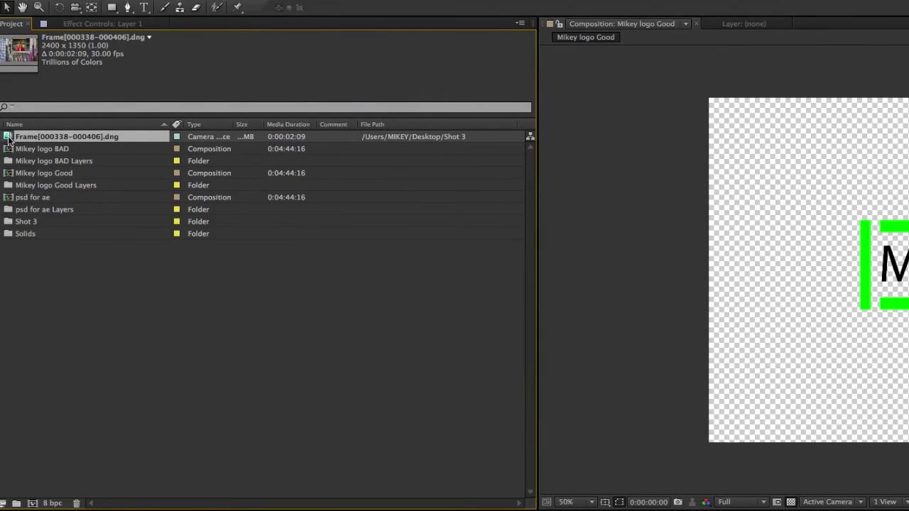
Create a new Frame composition from the DNG sequence and play a preview.
left_click(33, 505)
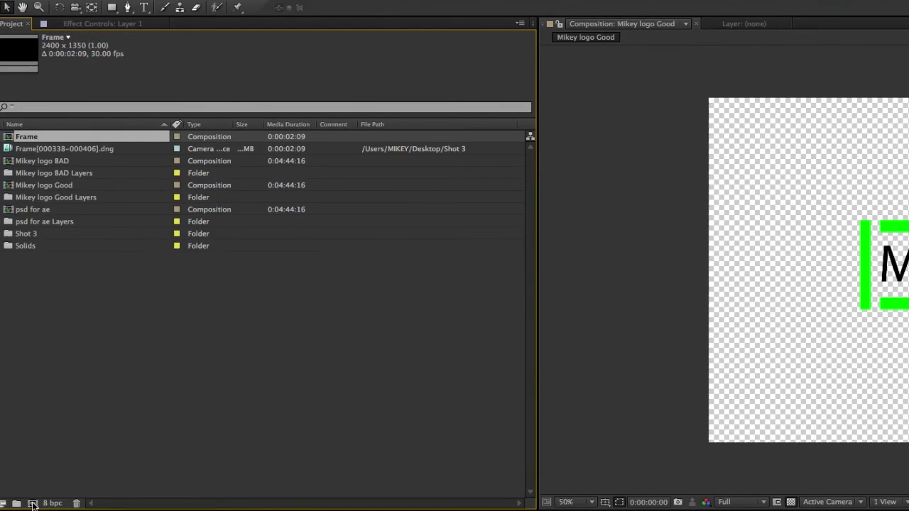
key("space")
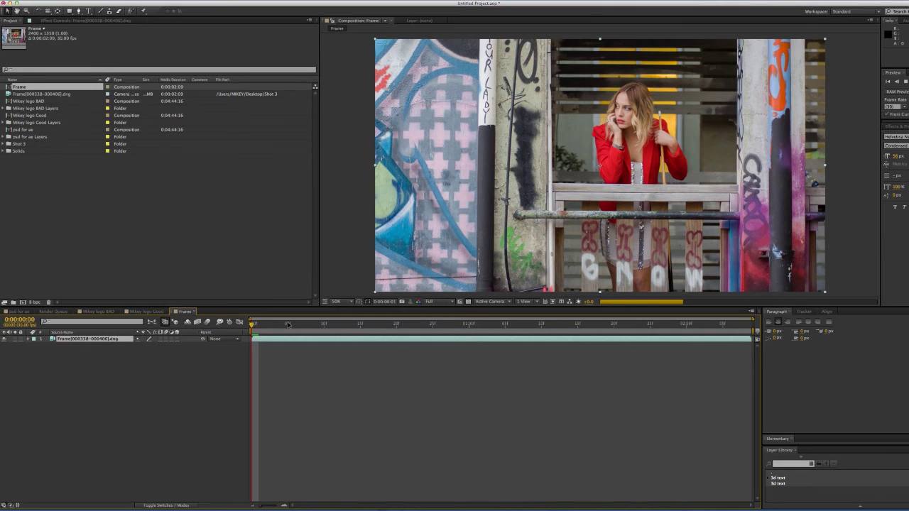